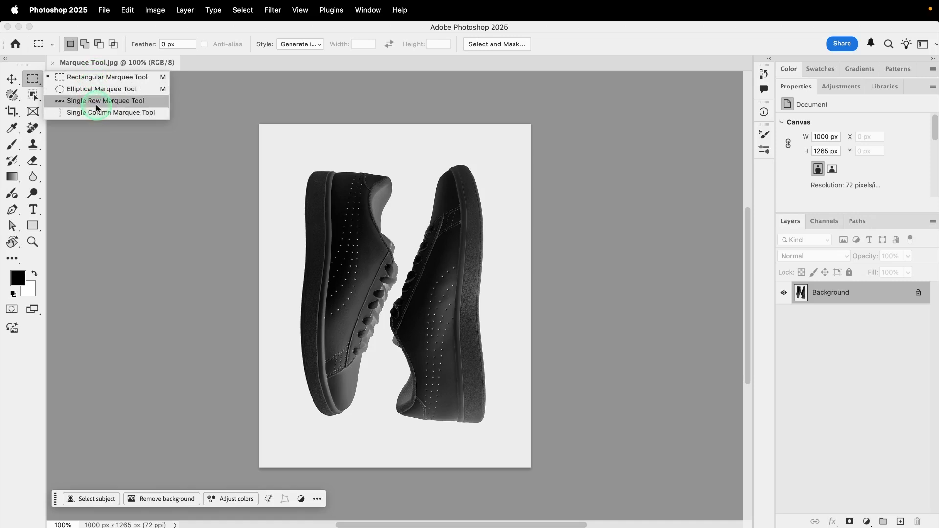
Step: Draw a rectangular selection over the upper part of the left shoe's sole with the Rectangular Marquee Tool
click(72, 80)
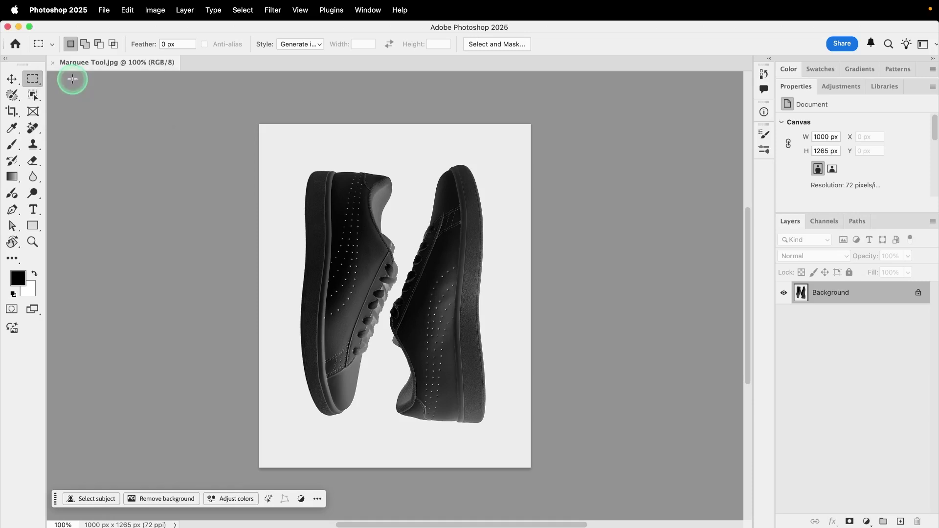
drag(285, 156, 356, 260)
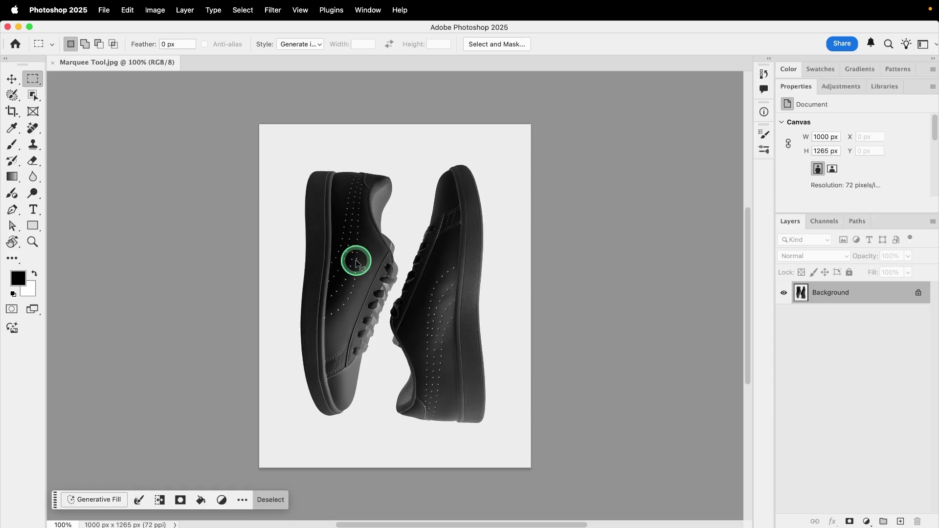
key(super+h)
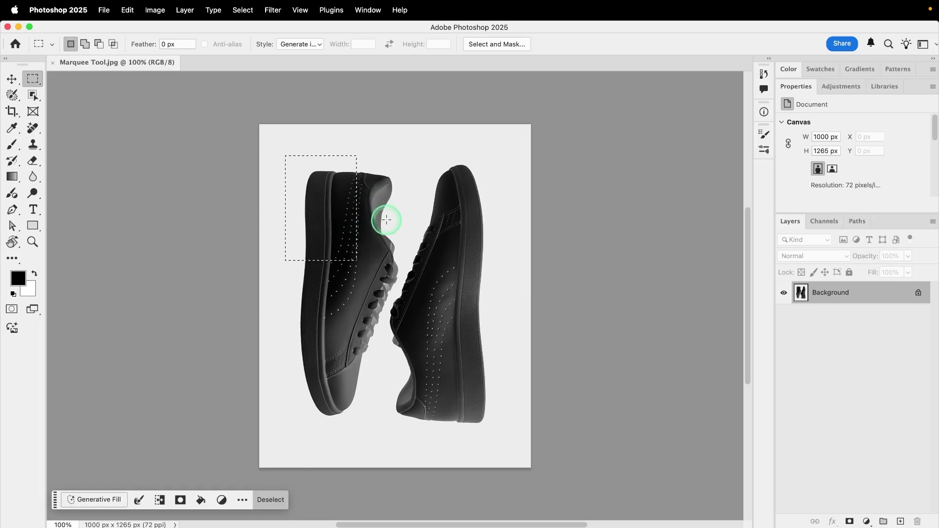
Step: Draw a square selection of about 295 px over the left shoe's heel, and replace it with a larger square drawn outward from the shoe's middle
click(386, 153)
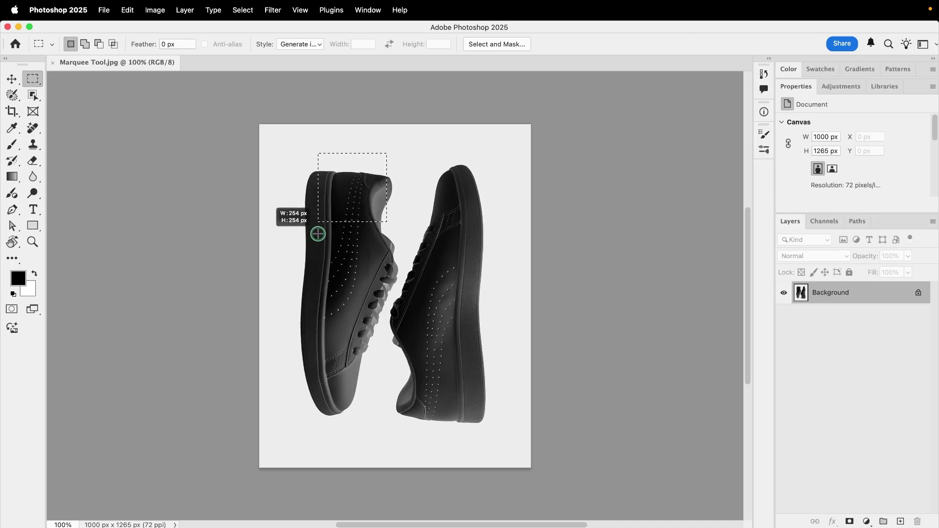
mouse_move(318, 244)
mouse_down()
mouse_move(286, 312)
mouse_move(315, 270)
mouse_move(324, 227)
mouse_move(308, 238)
mouse_up()
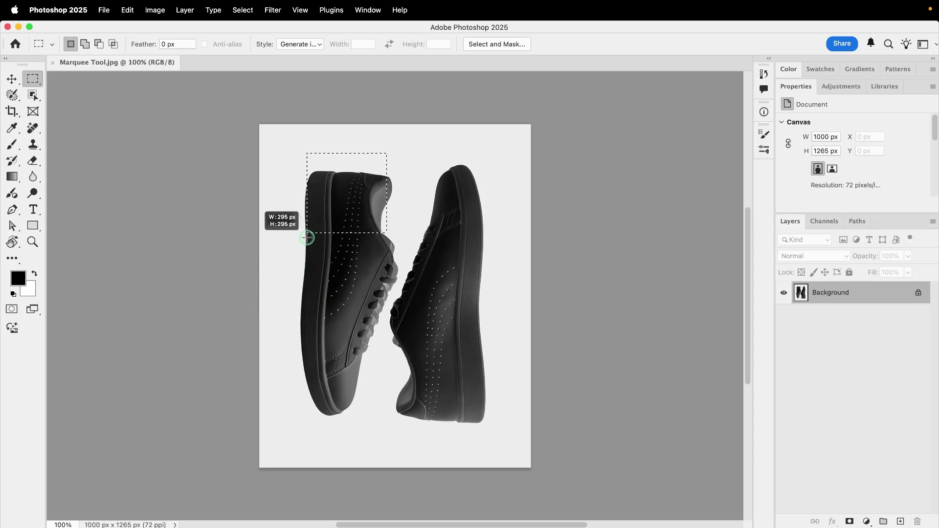
drag(307, 237, 307, 237)
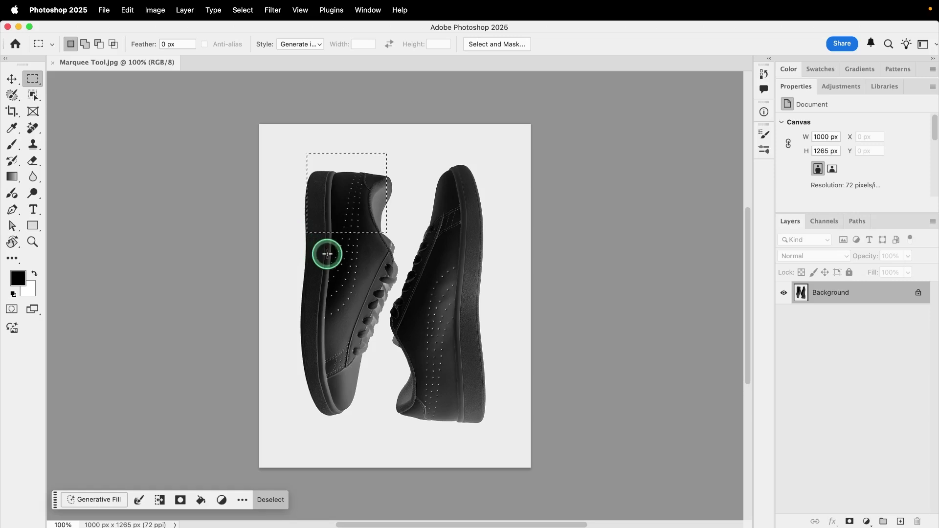
drag(332, 258, 369, 297)
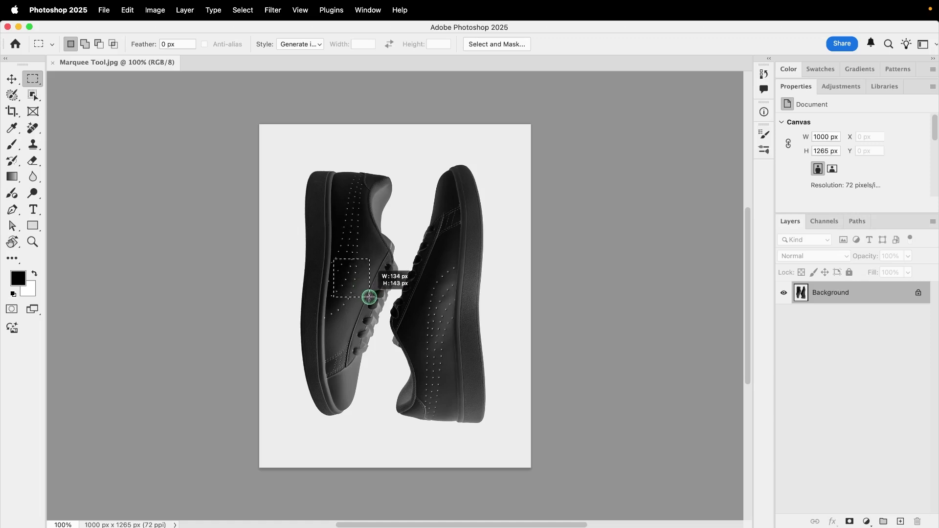
drag(369, 297, 381, 307)
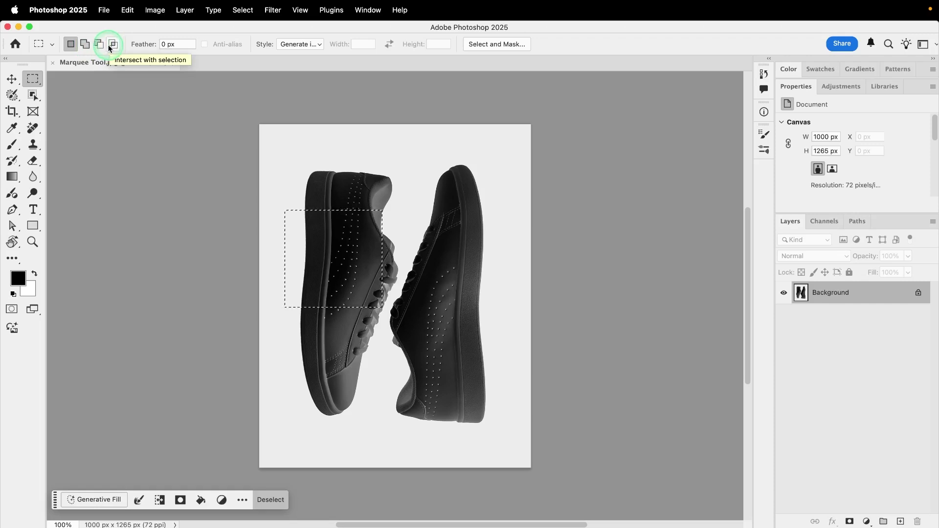
Step: Add two rectangles to the selection, one overlapping its upper-right corner and a separate one between the shoes' lower ends
click(85, 45)
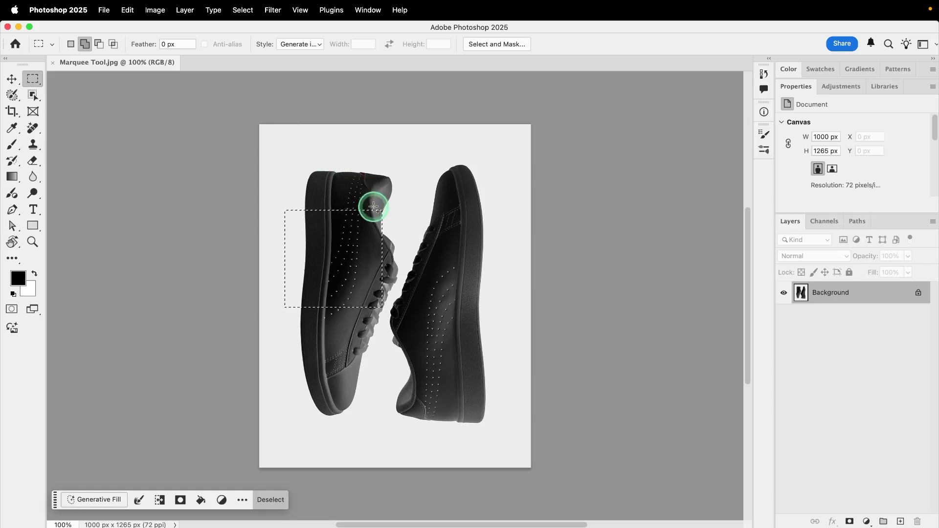
drag(345, 168, 435, 263)
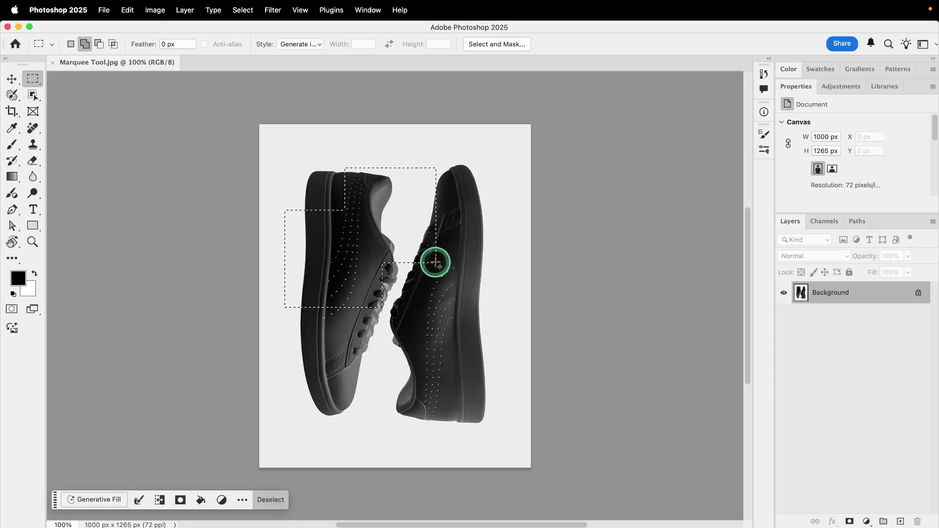
drag(354, 354, 453, 434)
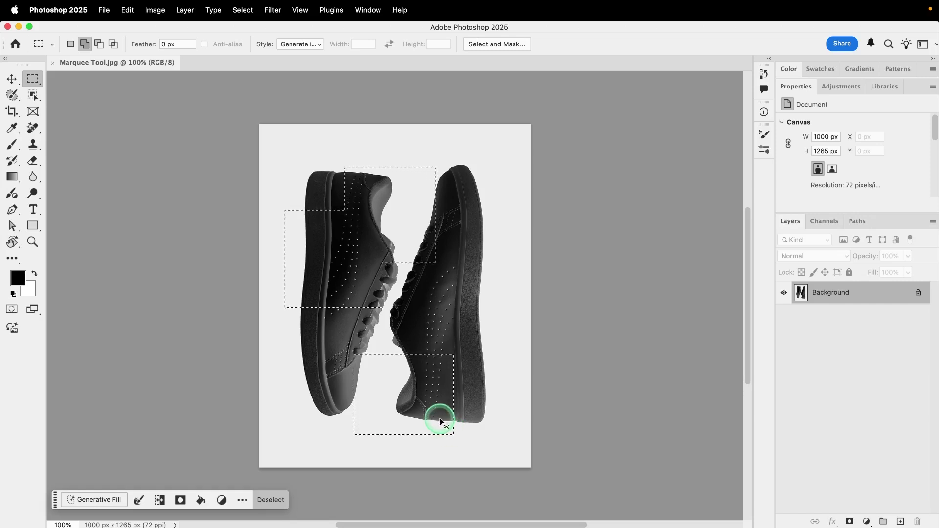
Step: Move the selected image areas slightly up and to the right, and undo the move
drag(440, 422, 455, 385)
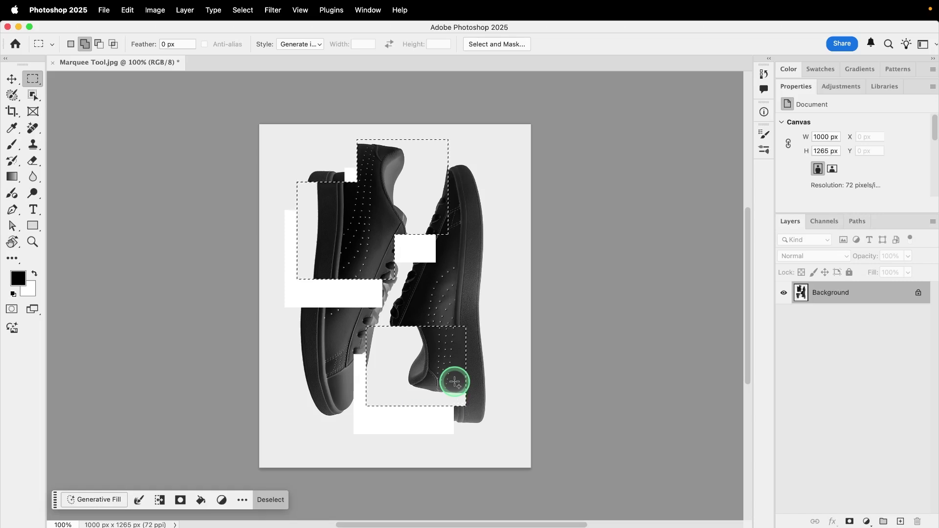
click(835, 293)
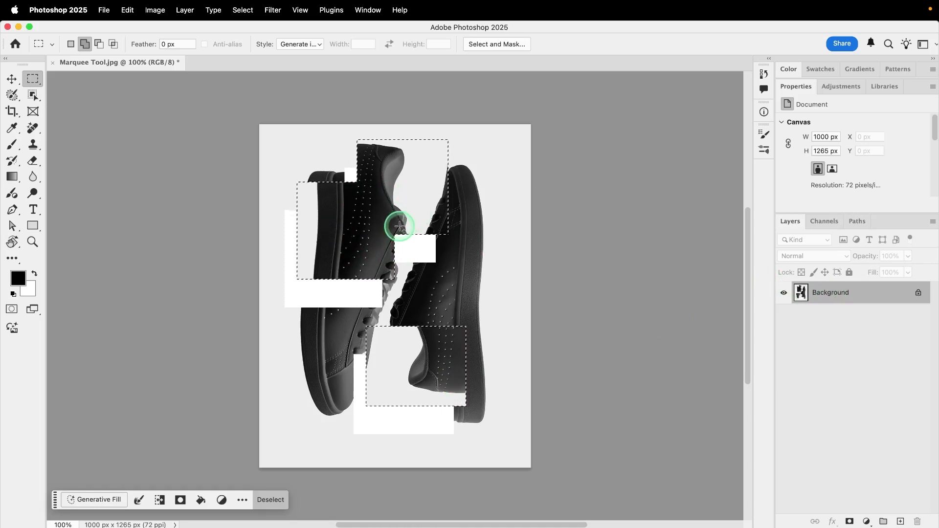
key(super+z)
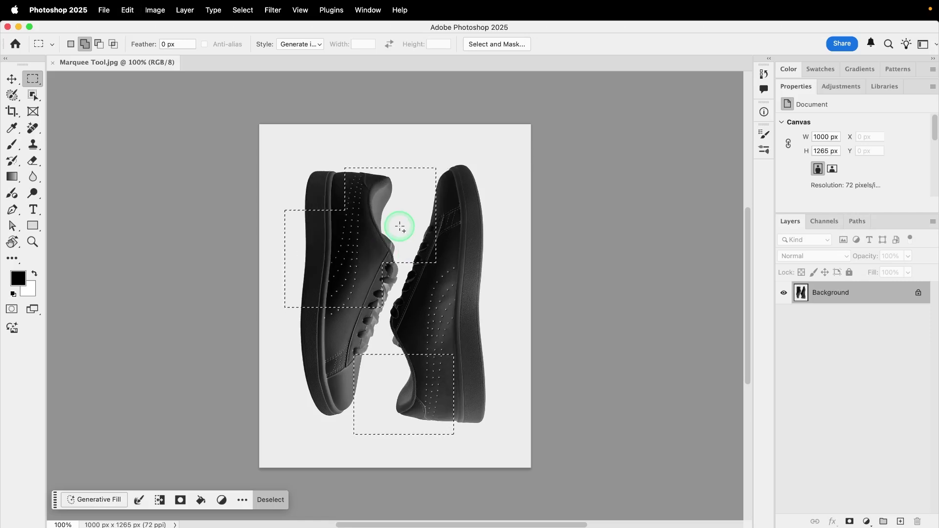
Step: Subtract a rectangle enclosing the two joined upper areas from the selection, keeping only the area between the shoes' lower ends
click(99, 44)
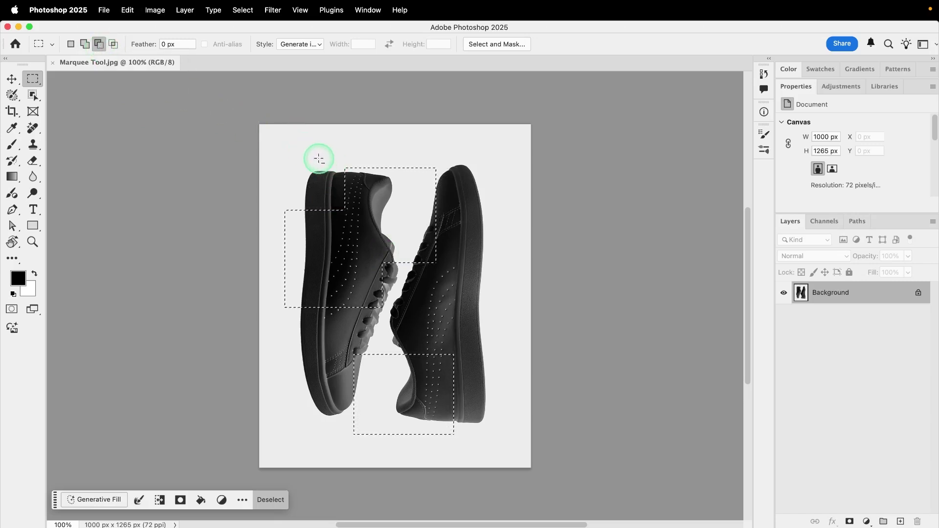
drag(281, 143, 455, 326)
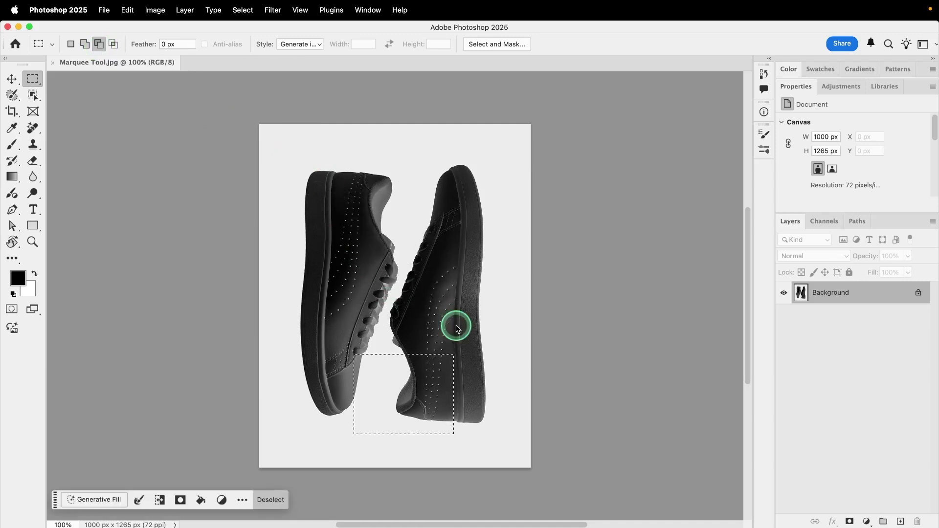
Step: Cut an inner rectangle out of the lower selection and move the framed pixels upward, undoing both changes
drag(371, 367, 466, 343)
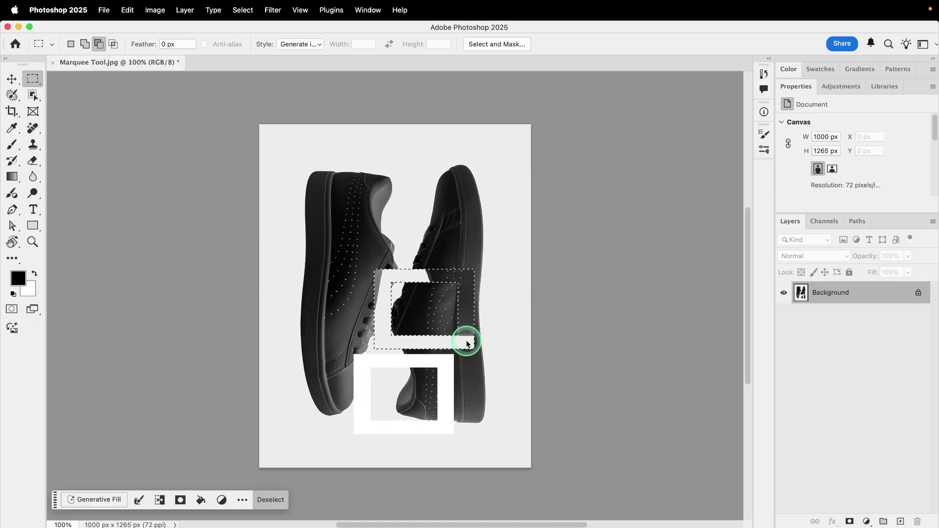
key(super+z)
key(super+z)
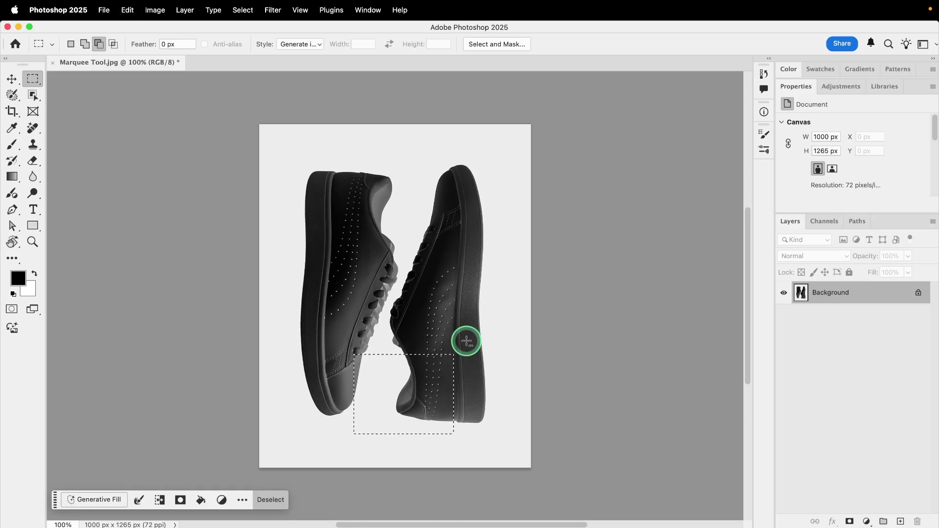
Step: Intersect the remaining lower selection with a rectangle that overlaps its upper-left part
click(116, 46)
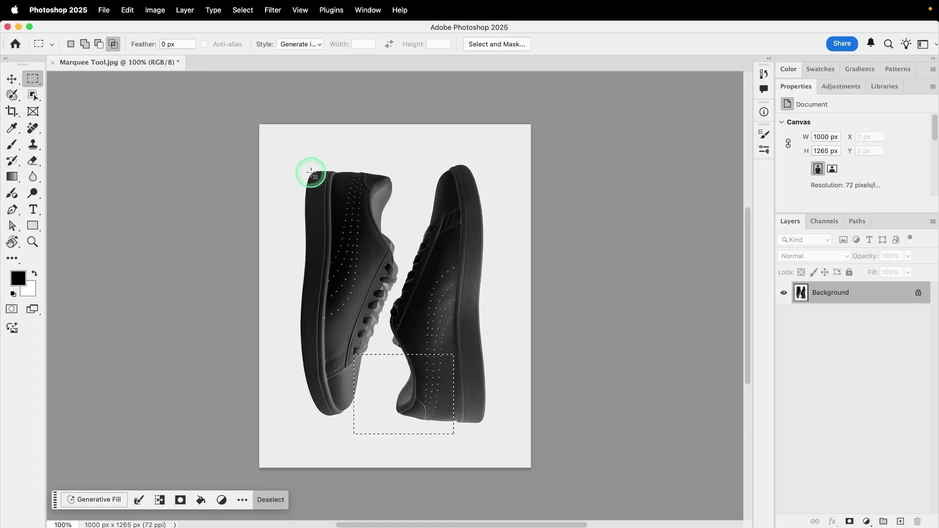
drag(274, 275, 404, 402)
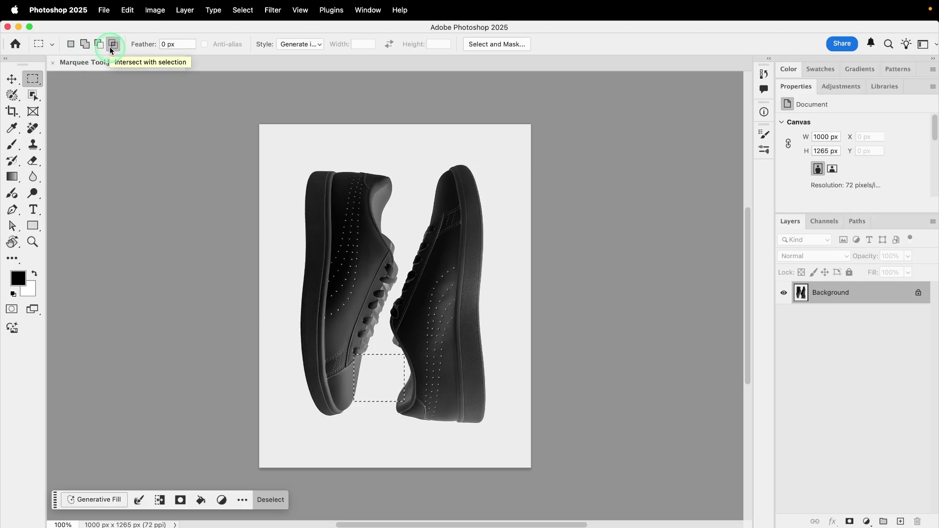
Step: Start a new rectangular selection over the left shoe's heel opening and add a rectangle overlapping its upper-right corner
click(71, 48)
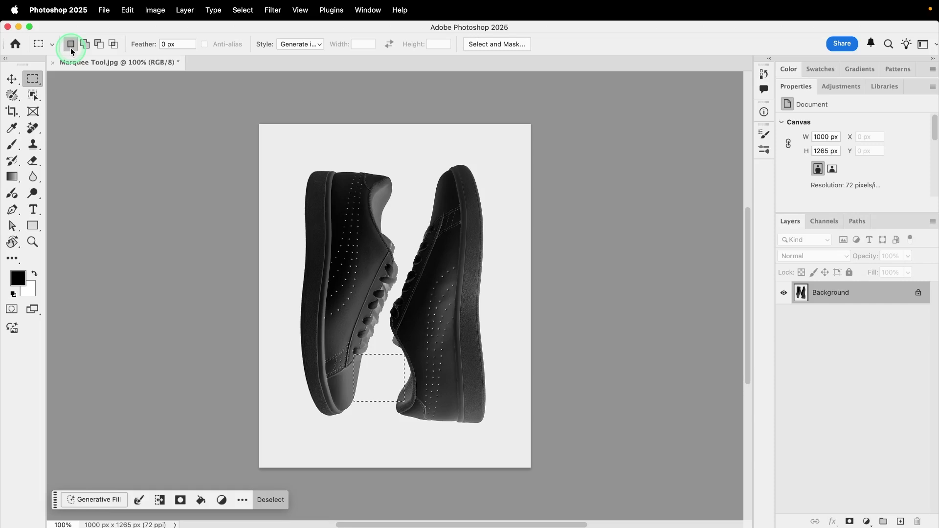
click(292, 155)
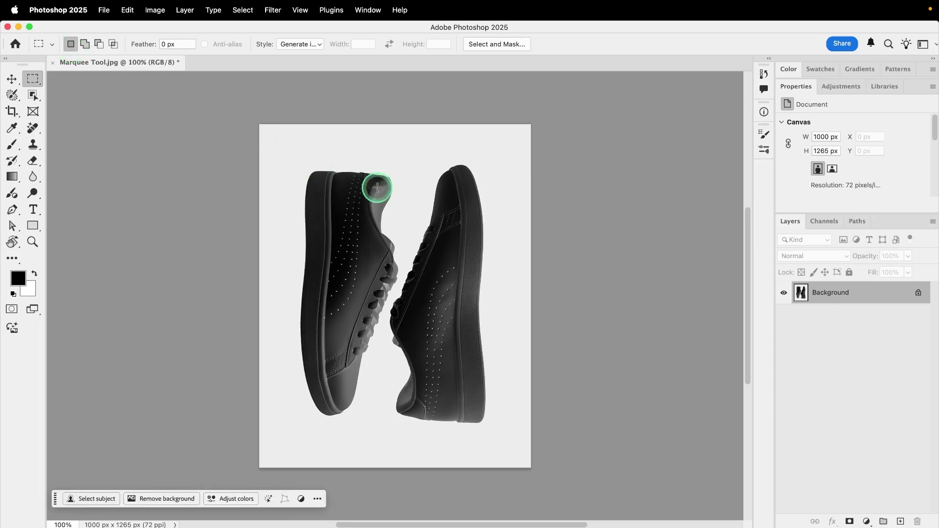
drag(350, 179, 415, 252)
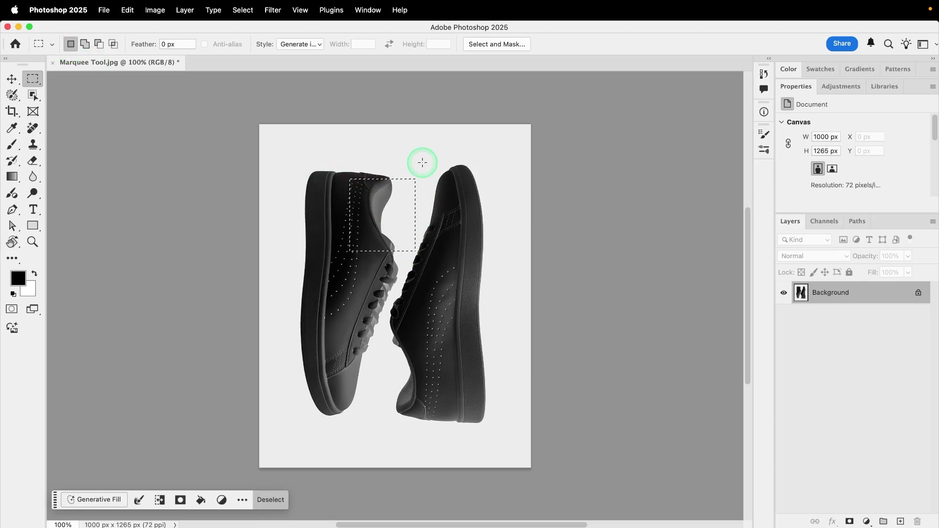
key(shift)
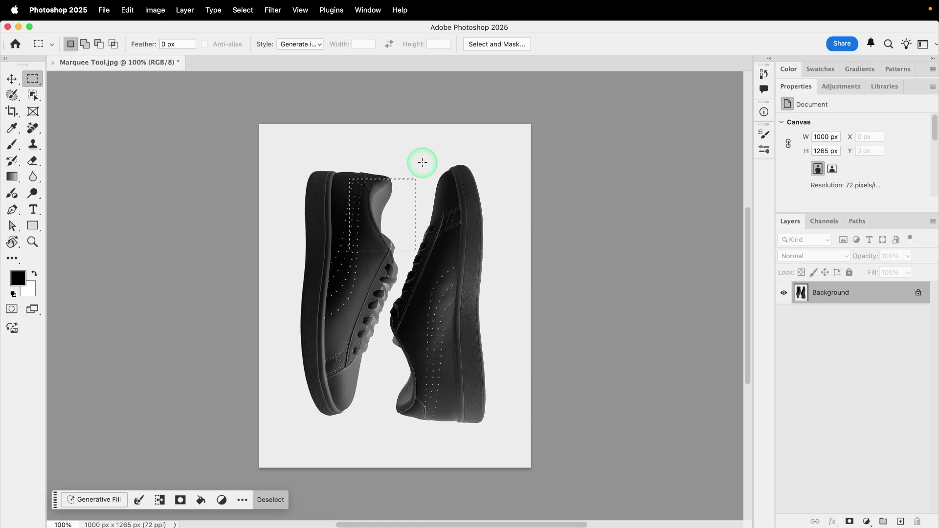
key(shift)
drag(441, 148, 396, 204)
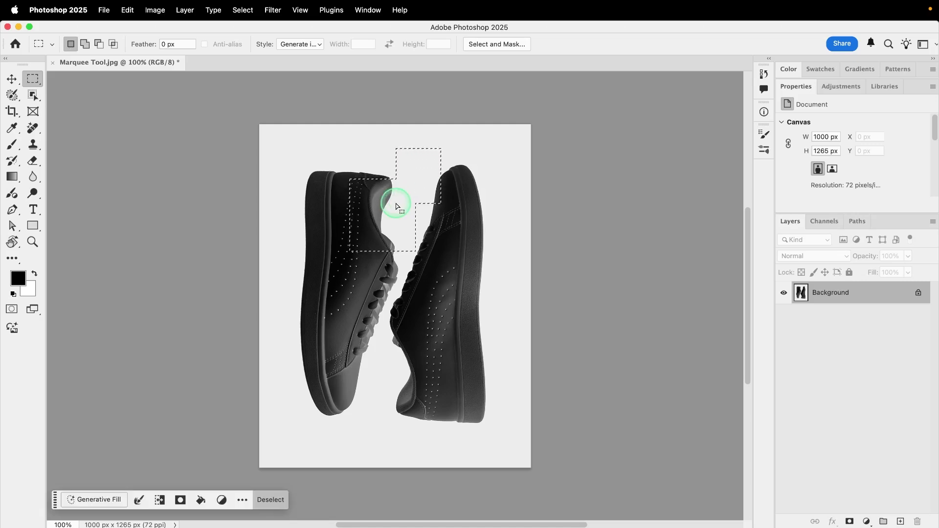
Step: Subtract a rectangle from the selection's upper-left part, and intersect the rest with a small rectangle over the left shoe's heel
key(alt)
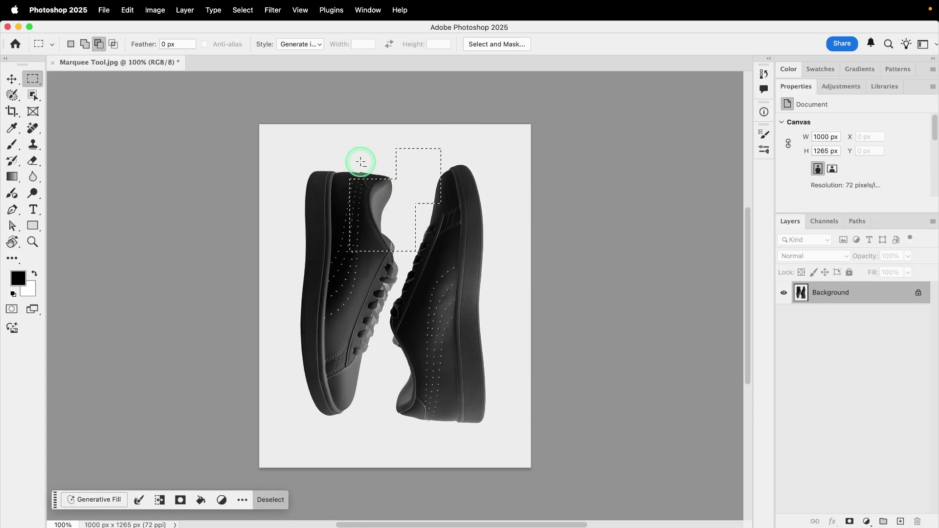
drag(345, 145, 414, 198)
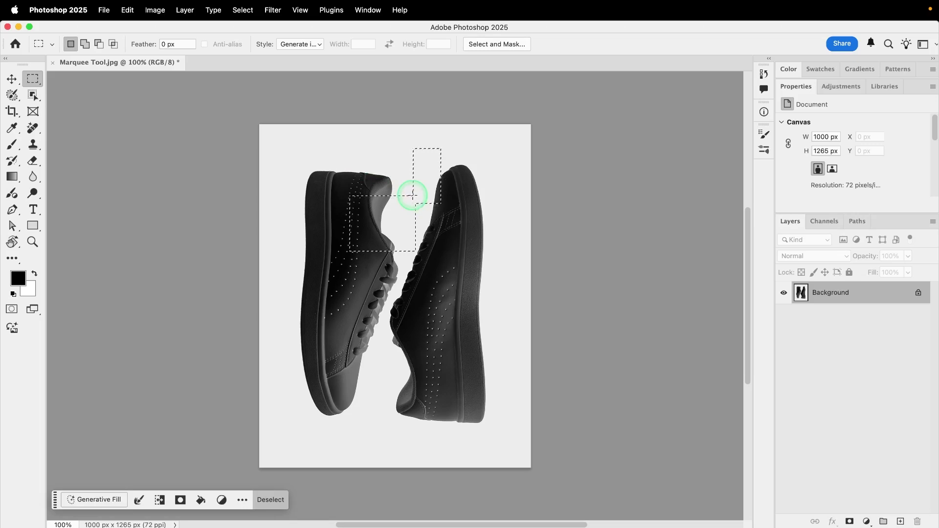
key(shift+alt)
drag(333, 188, 375, 236)
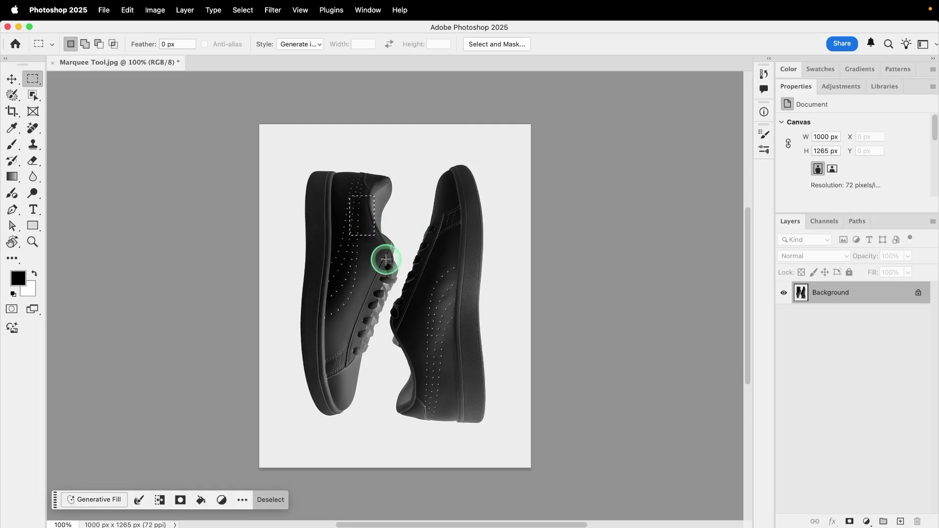
Step: Draw a new square selection across the laces of both shoes and add an overlapping rectangle over the right shoe's toe
drag(392, 206, 466, 284)
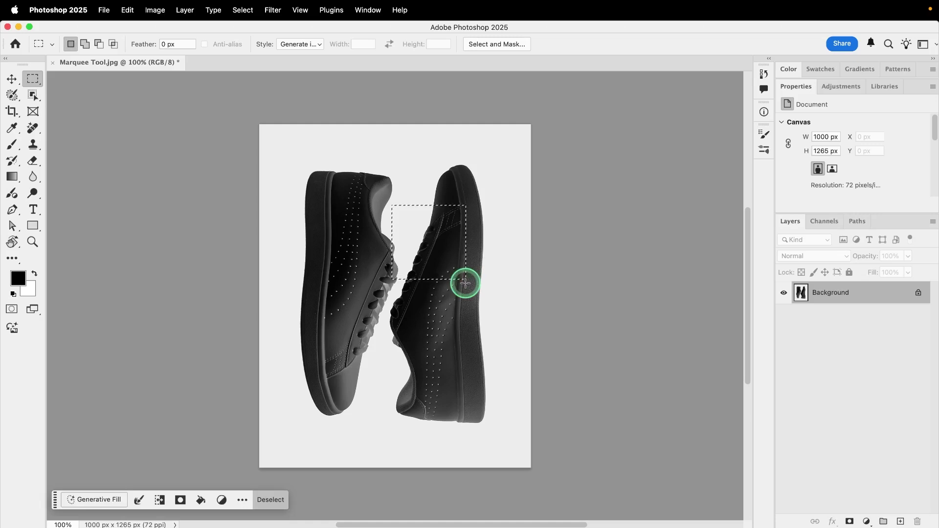
click(466, 284)
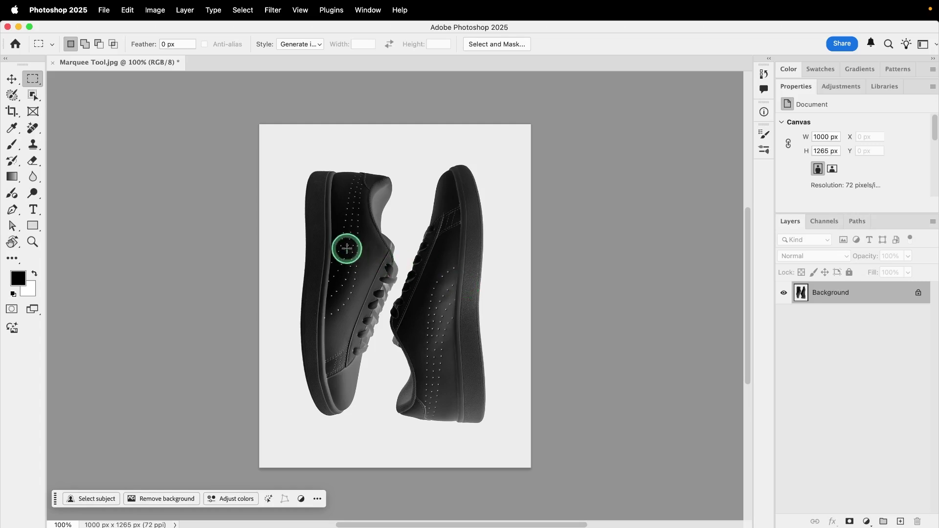
drag(341, 219, 430, 321)
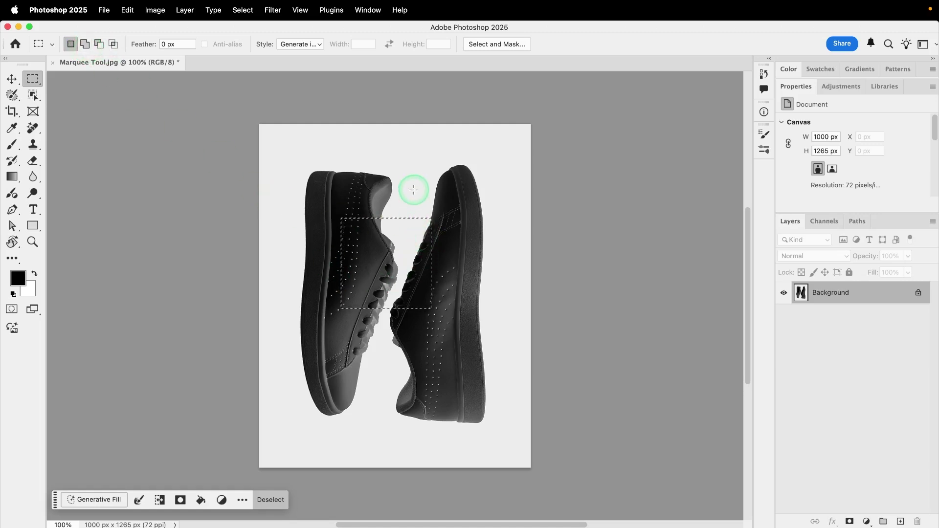
key(shift)
drag(398, 172, 482, 262)
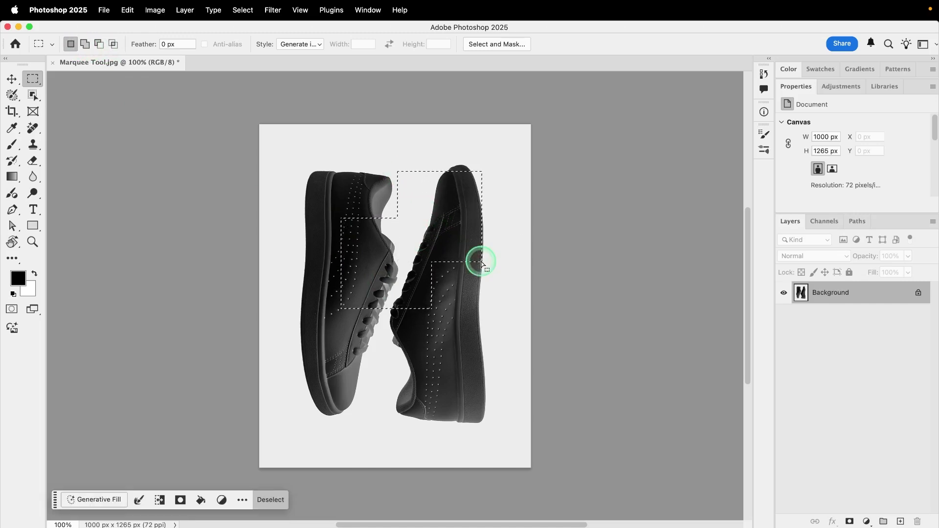
Step: Subtract a wide rectangle from the combined selection to trim off the lower strip of its left part
key(alt)
drag(473, 347, 330, 284)
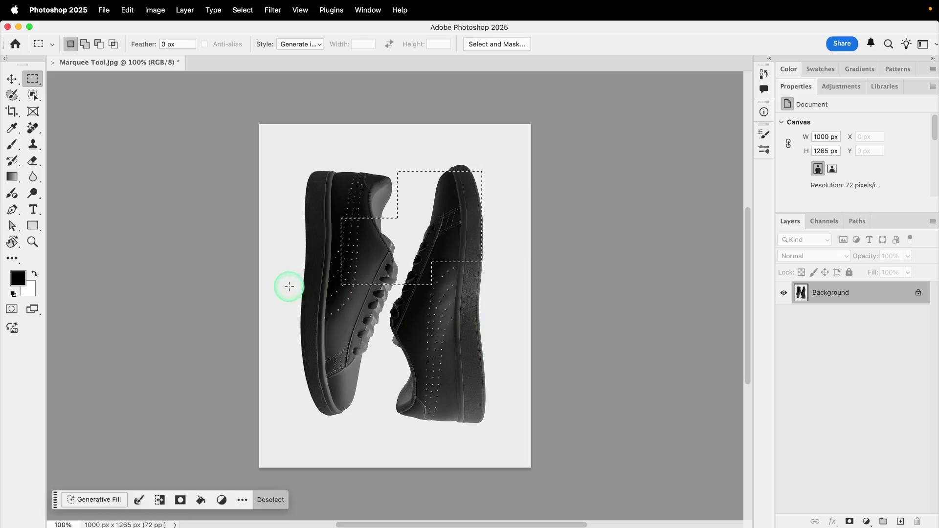
key(shift)
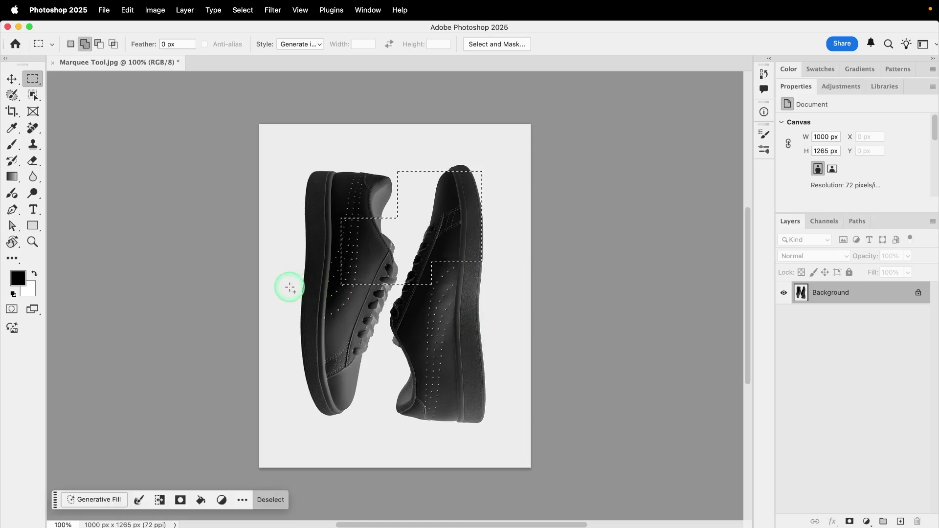
key(alt)
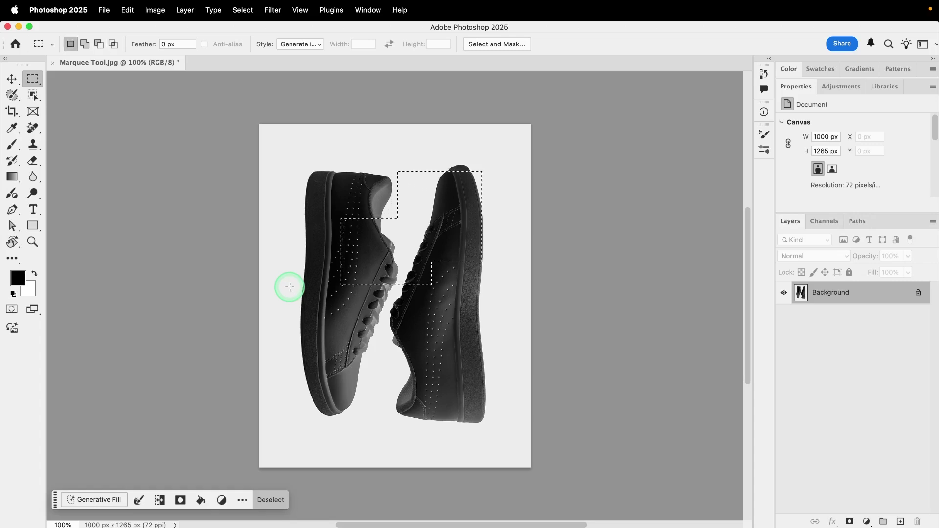
Step: Subtract a tall rectangle over the left shoe from the left part of the selection, and clear the remaining selection
key(alt)
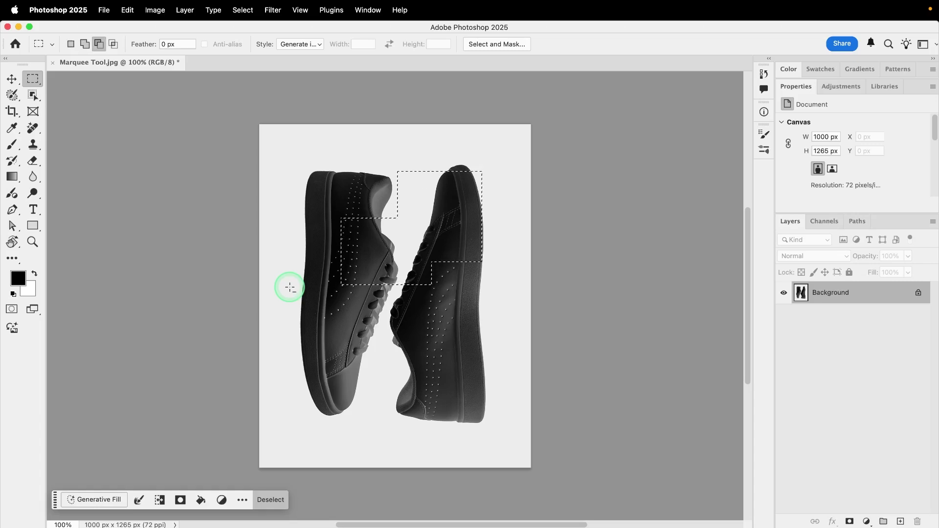
drag(301, 209, 377, 310)
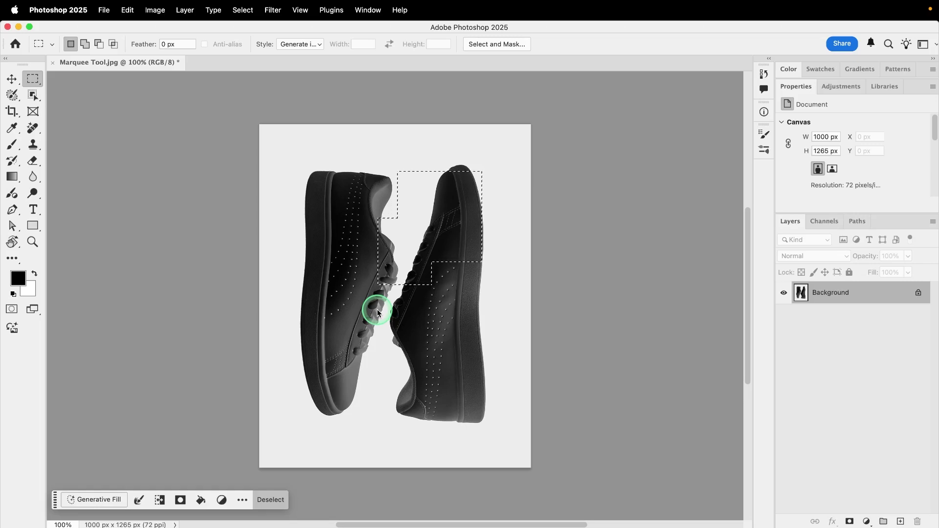
click(377, 309)
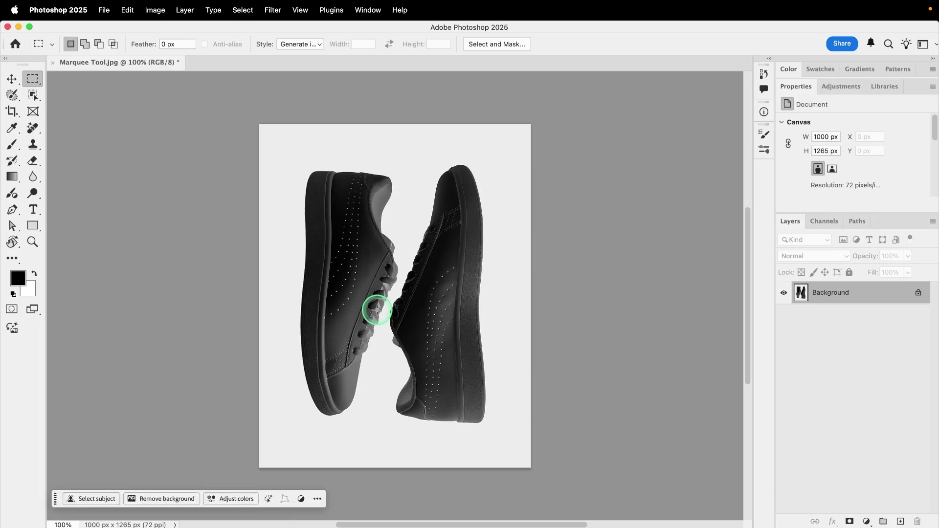
click(244, 14)
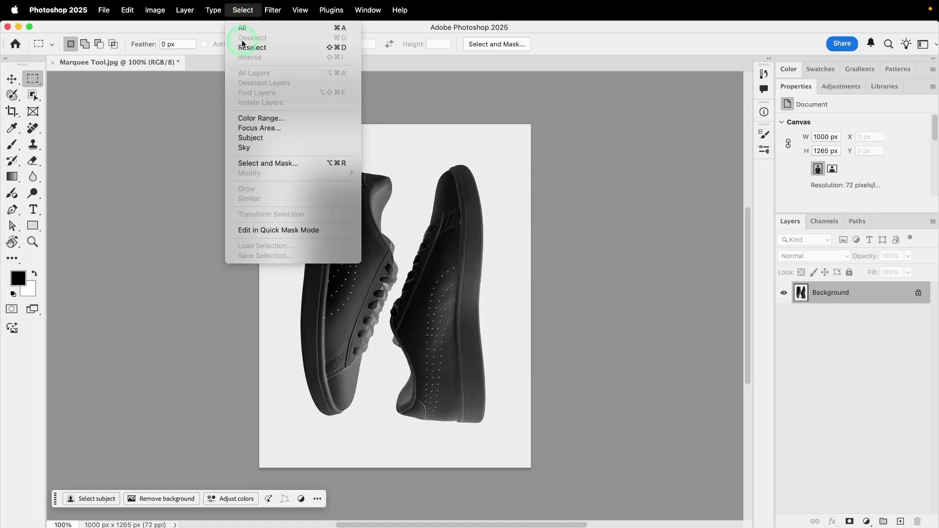
click(249, 10)
Step: Draw a new square selection over the upper-left corner of the left shoe's heel
scroll(308, 134, up, 2)
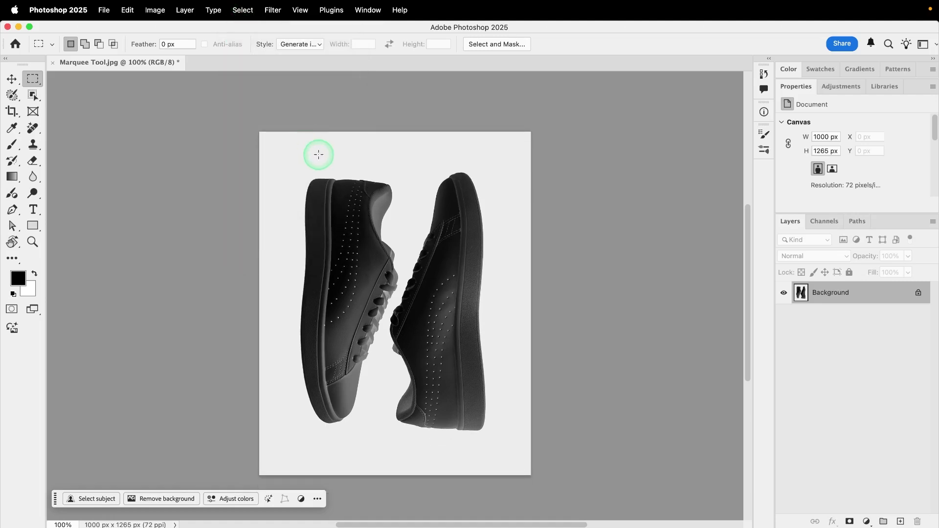
click(294, 161)
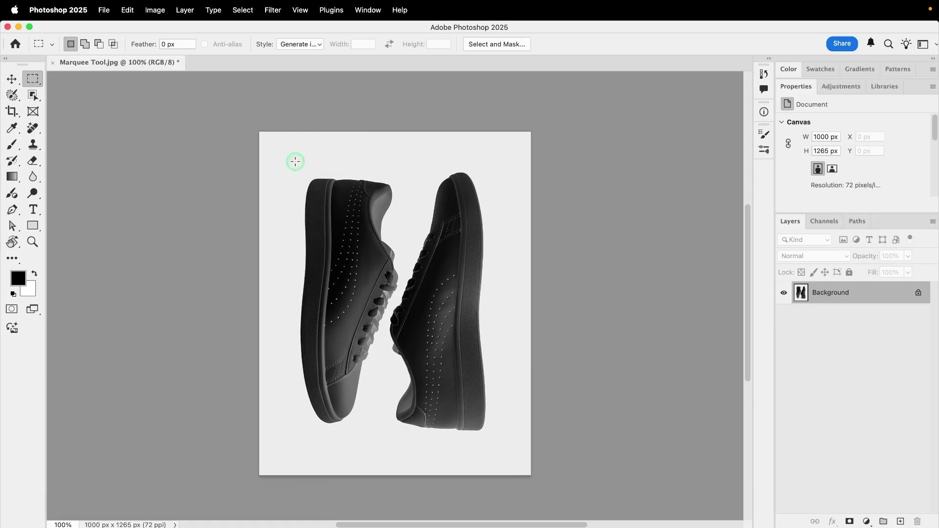
drag(349, 221, 354, 225)
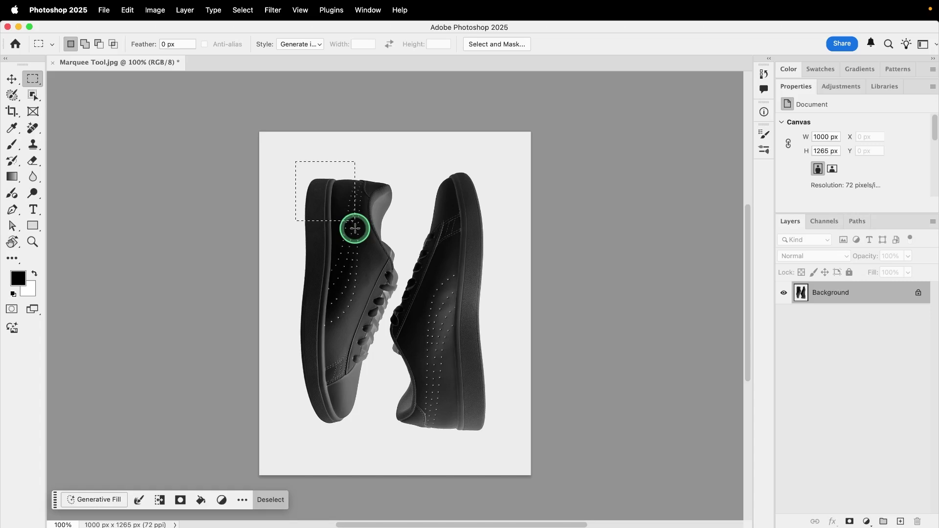
Step: Set the foreground color to the blue #2f34e6
click(17, 280)
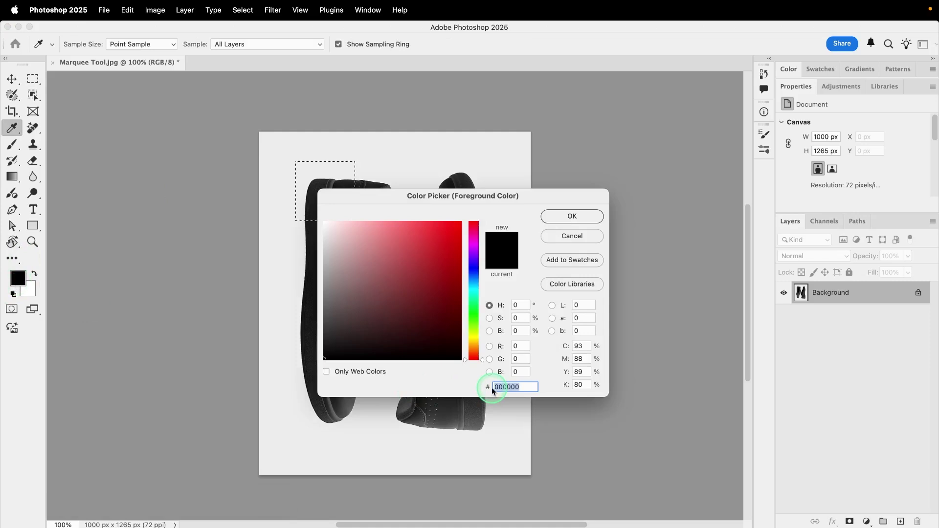
text(2f23)
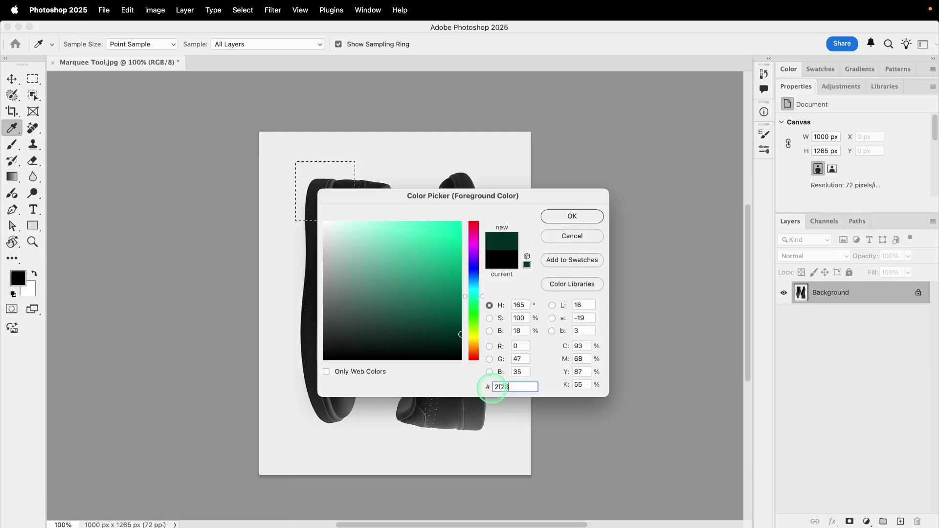
key(BackSpace)
key(BackSpace)
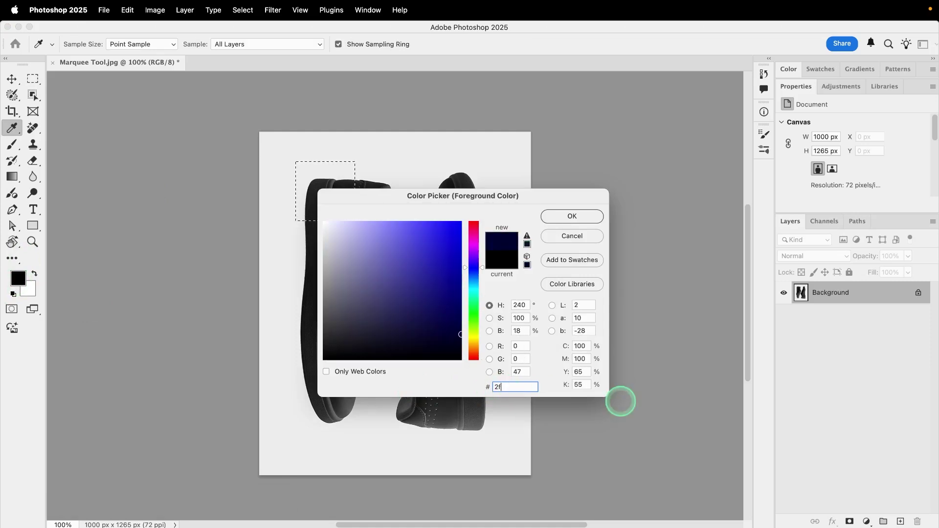
text(34e6)
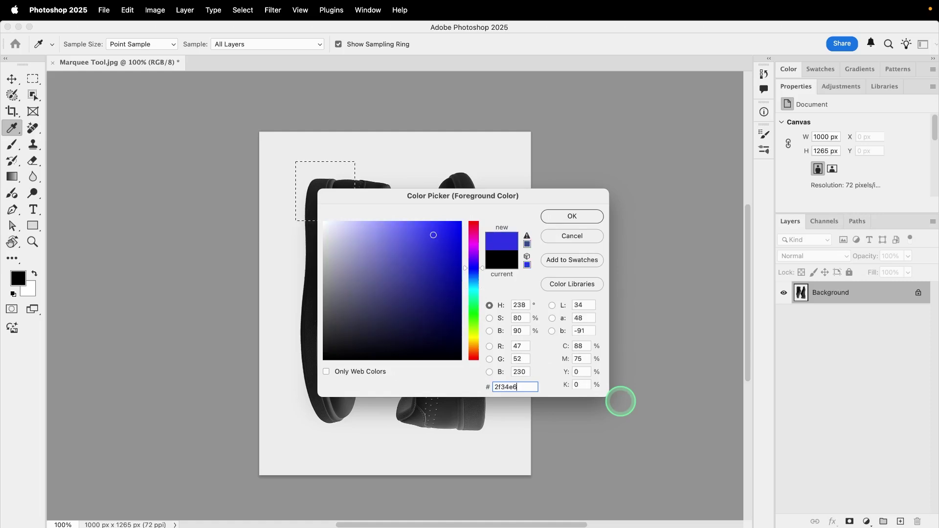
drag(486, 386, 529, 385)
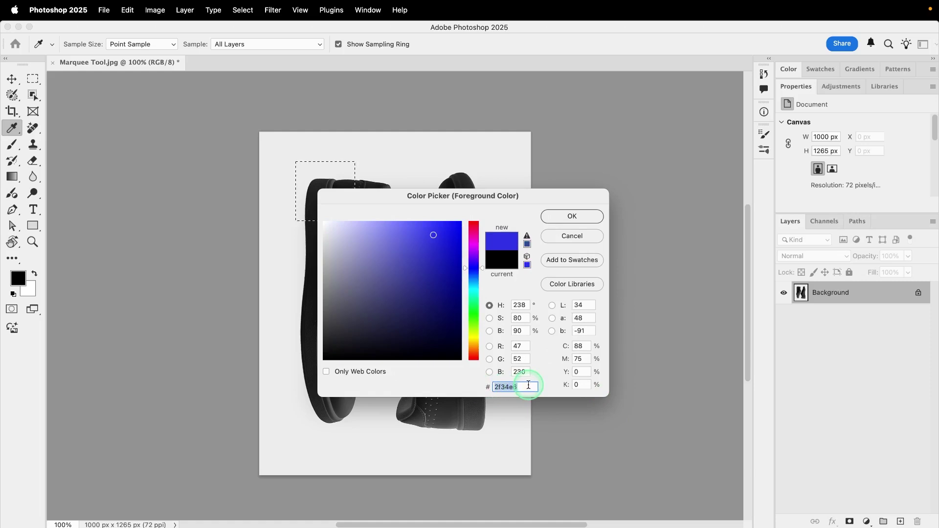
key(Return)
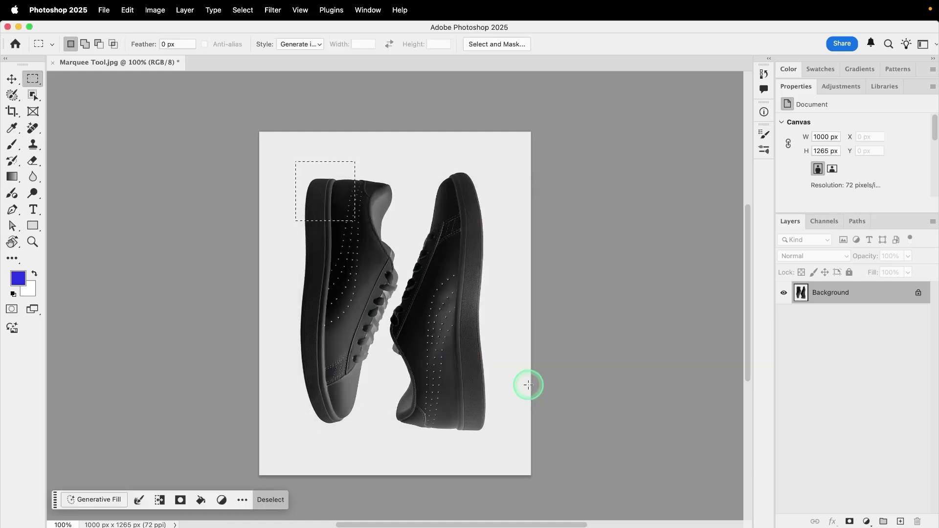
Step: Paint a single dab over the square selection's lower-right part with a 300 px Hard Round brush, and deselect
click(13, 146)
click(74, 48)
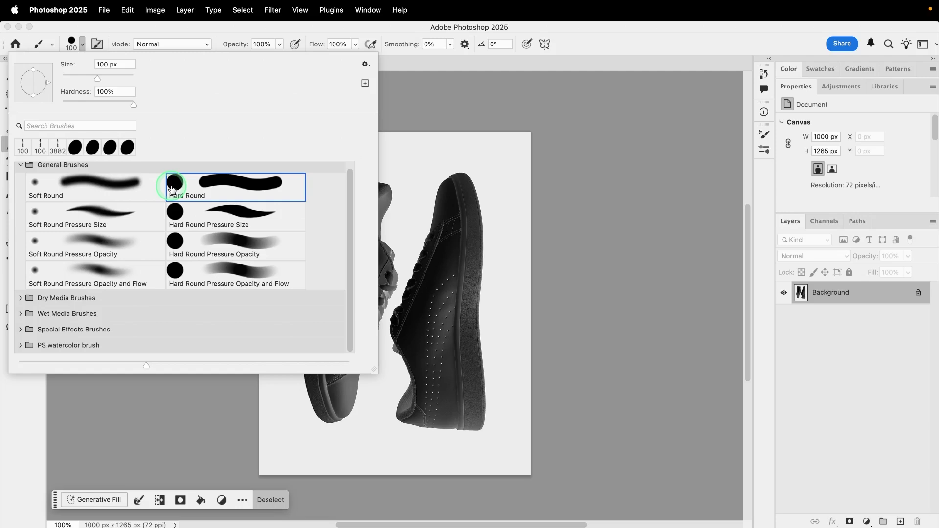
key(Return)
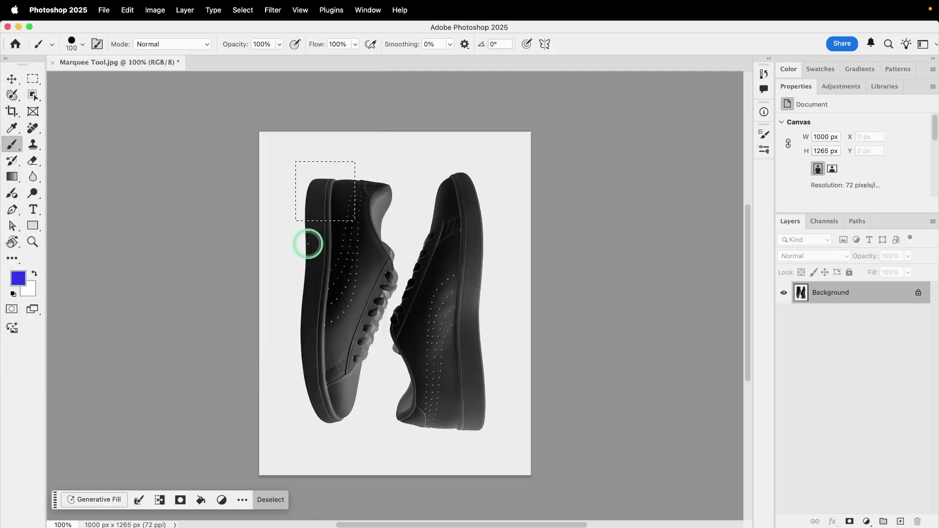
key(bracketright)
key(bracketright)
key(bracketright)
key(bracketright)
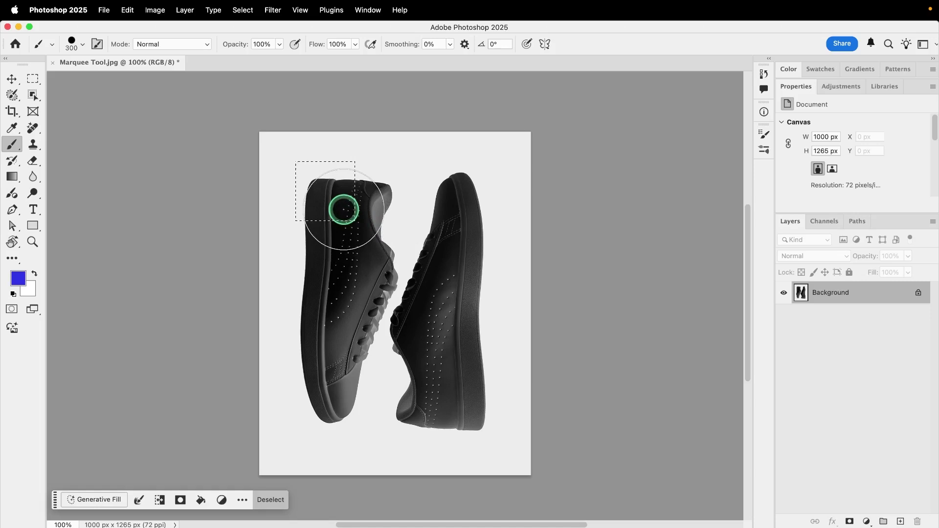
click(344, 210)
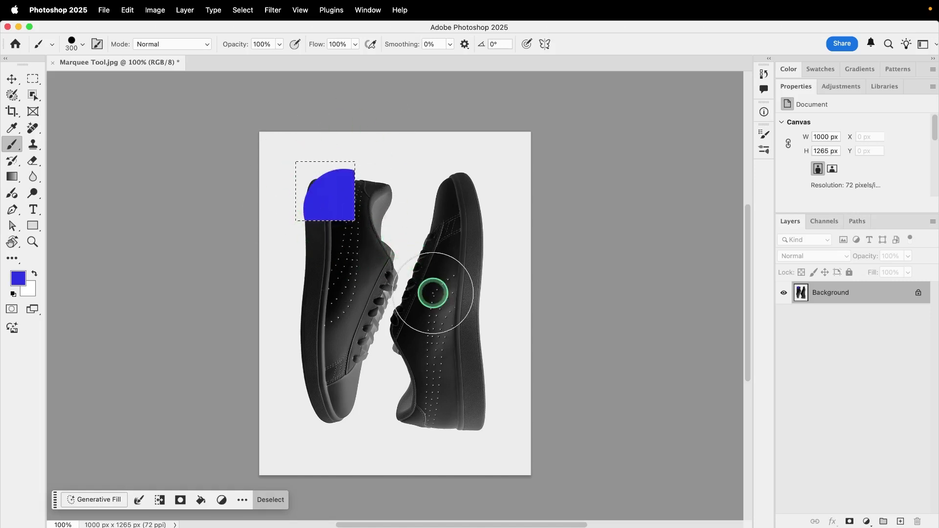
key(super+d)
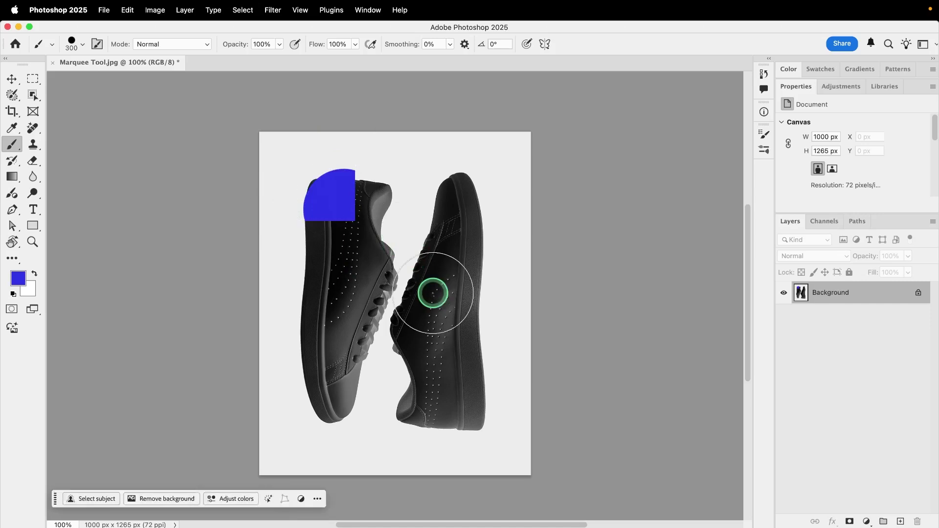
Step: Draw a square selection over the right shoe's sole near the heel, paint a brush dab on its upper-left corner, and deselect
click(41, 81)
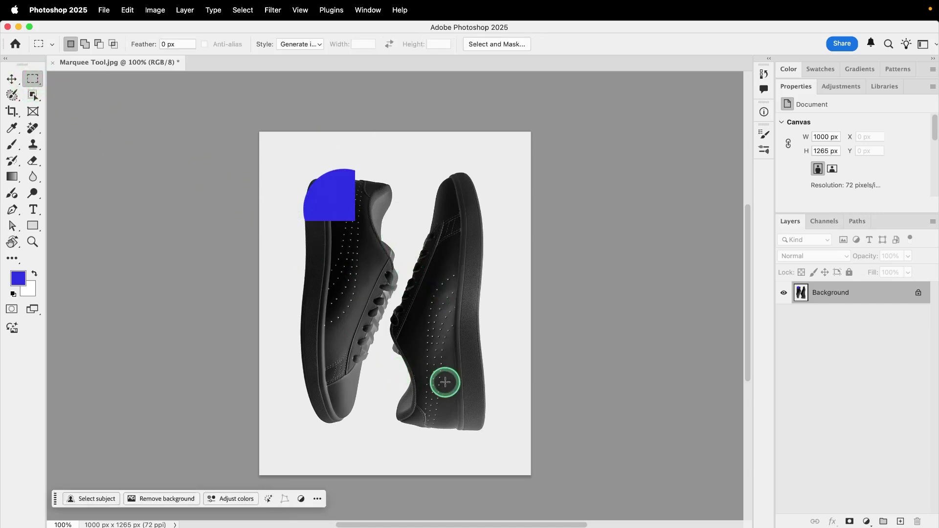
drag(442, 334, 505, 397)
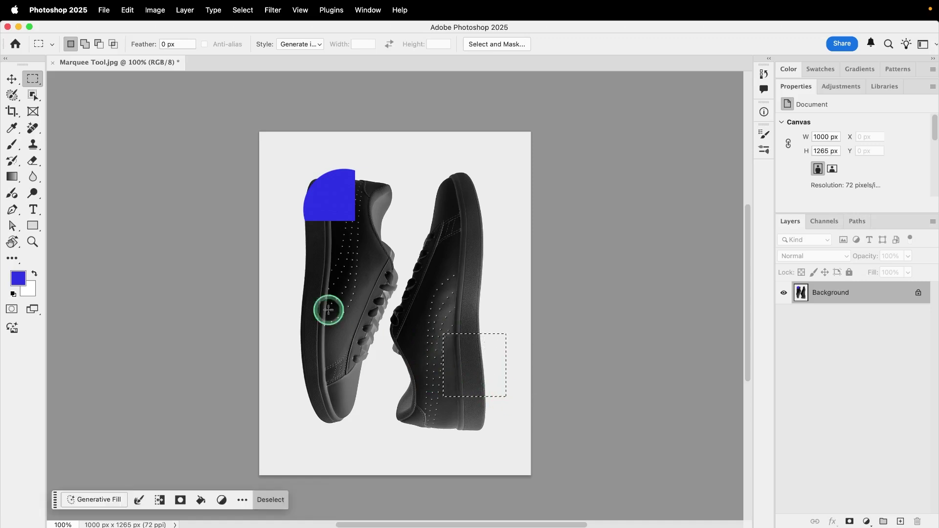
click(13, 146)
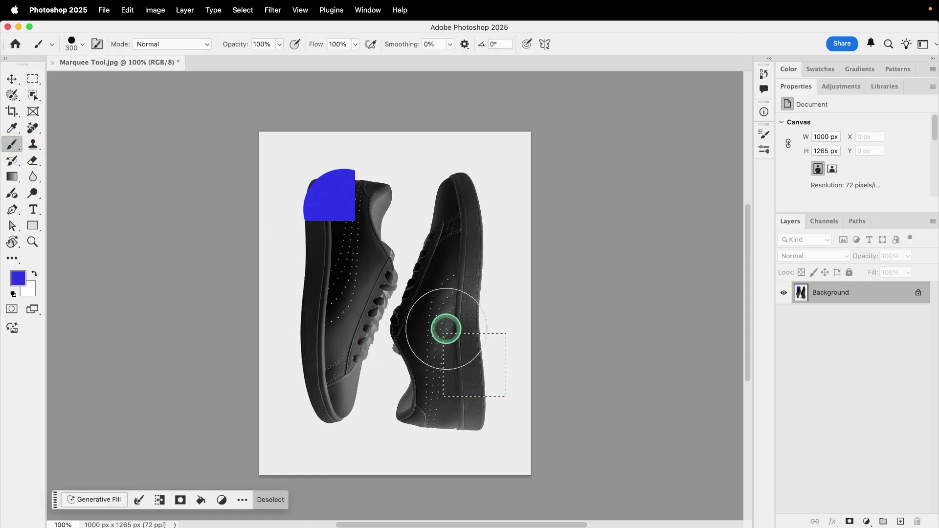
click(447, 337)
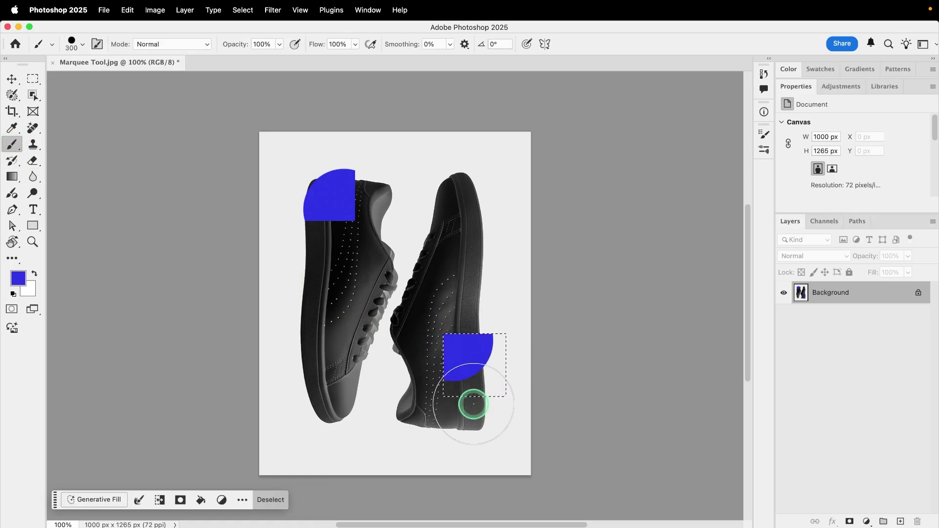
key(super+d)
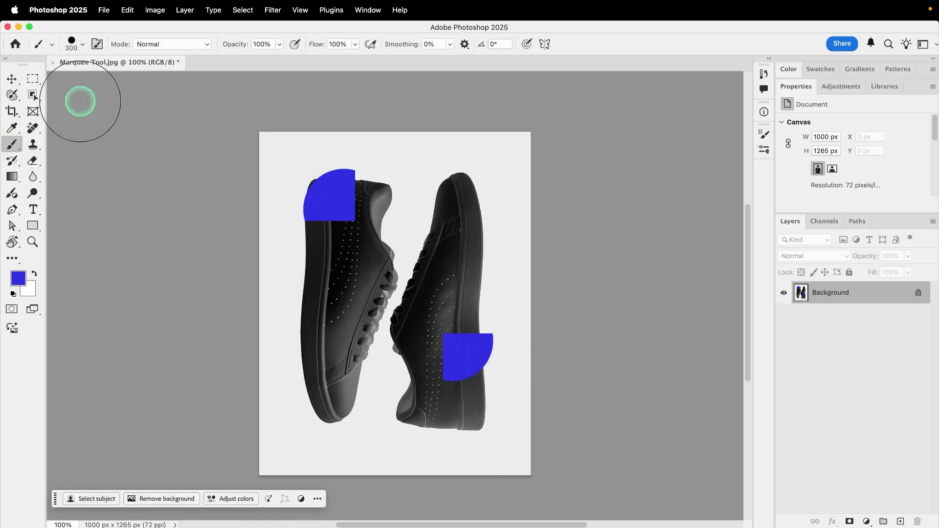
Step: Draw a perfect circle selection around the right shoe's toe with the Elliptical Marquee Tool
drag(37, 84, 84, 93)
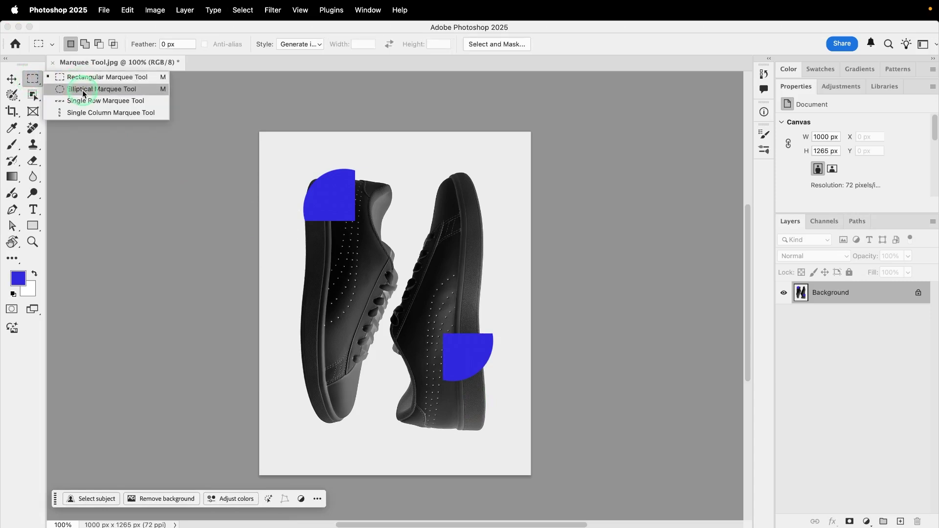
drag(84, 93, 83, 93)
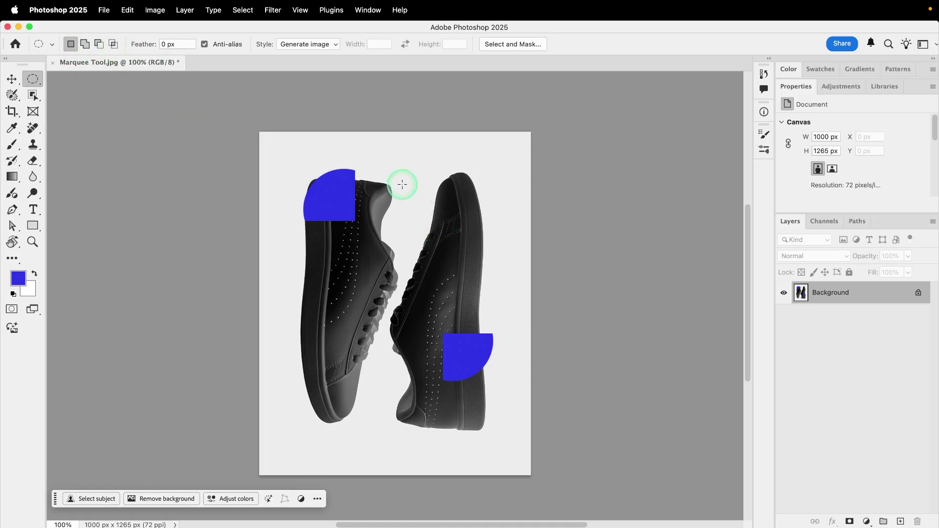
drag(401, 152, 519, 289)
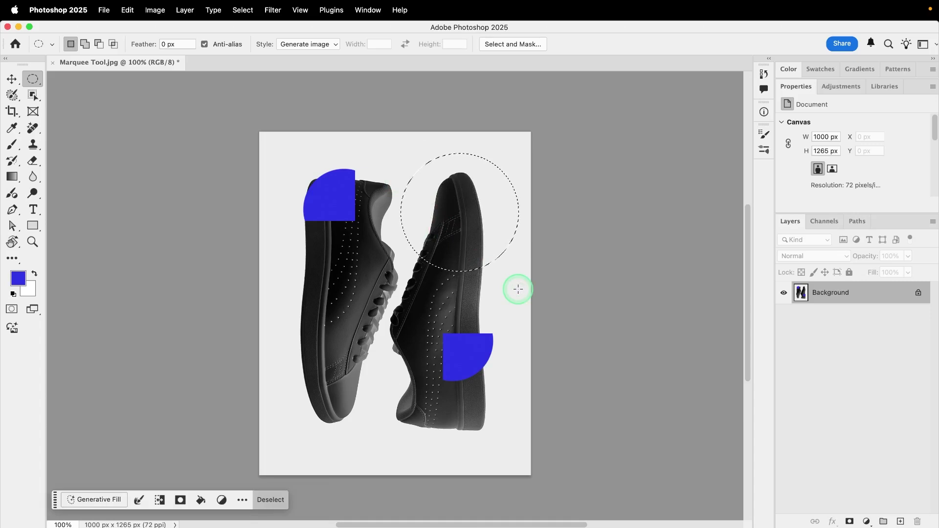
Step: Set the background color to the red #ea4639, and move the circular selection's pixels slightly down and to the left
click(30, 293)
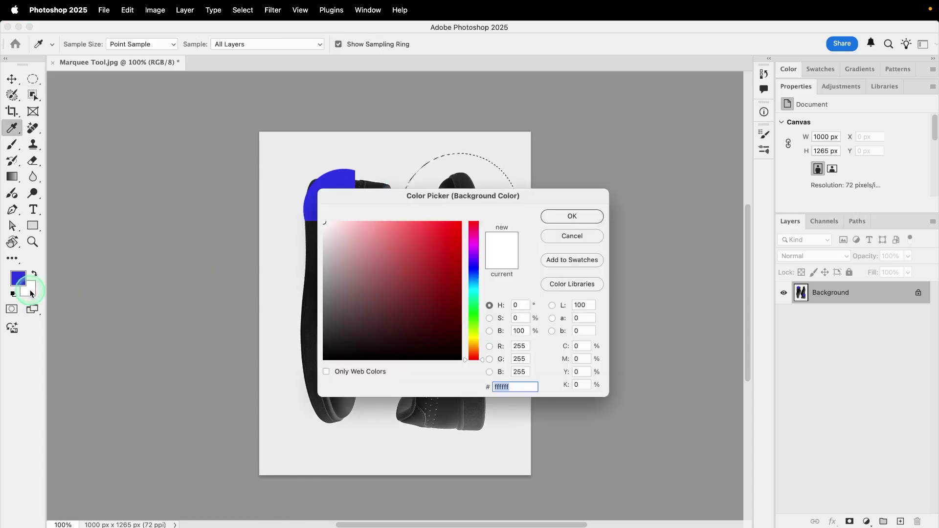
text(ea)
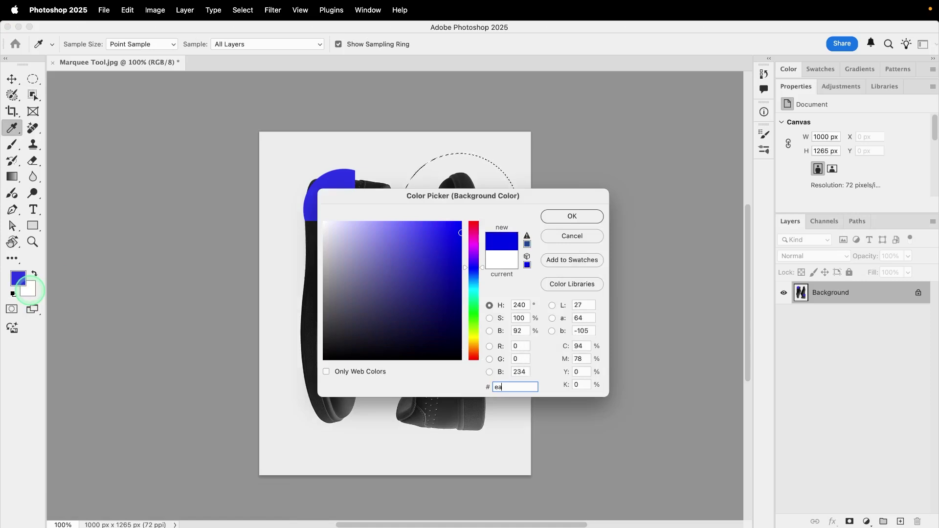
text(4639)
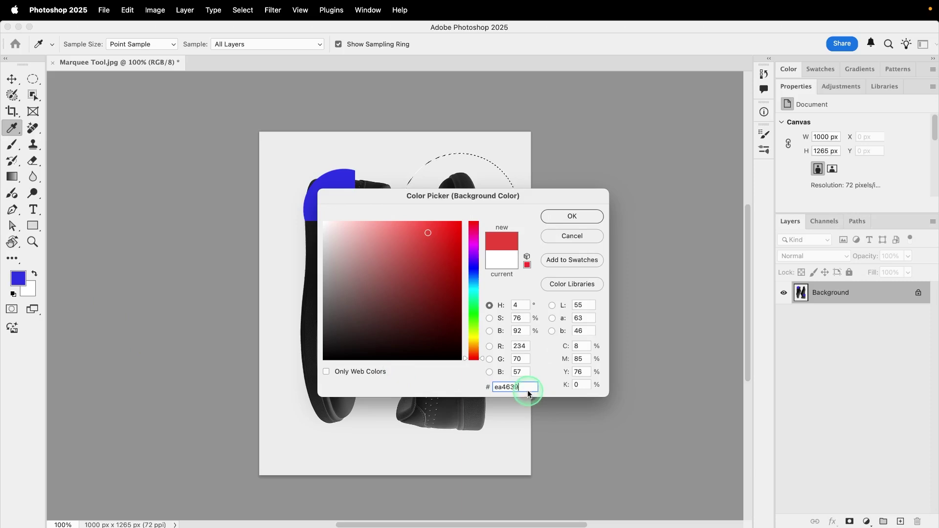
click(559, 222)
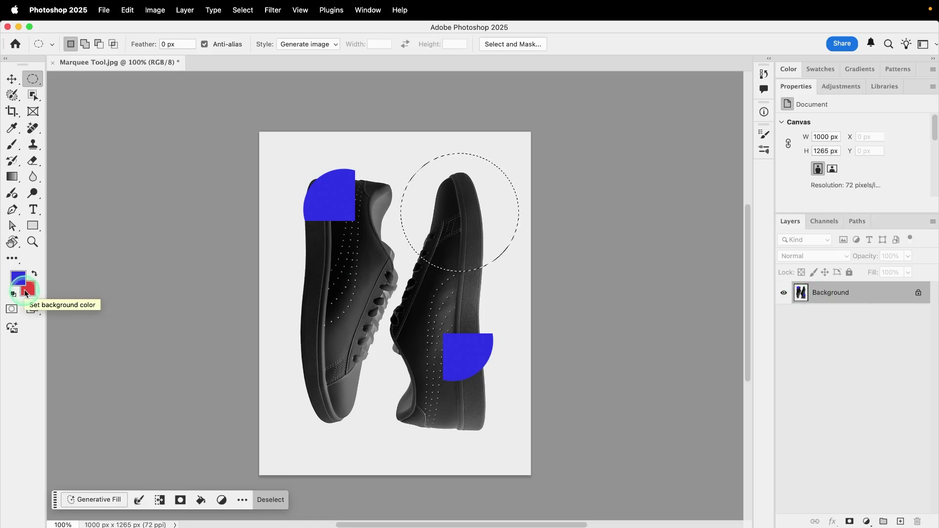
drag(461, 207, 456, 212)
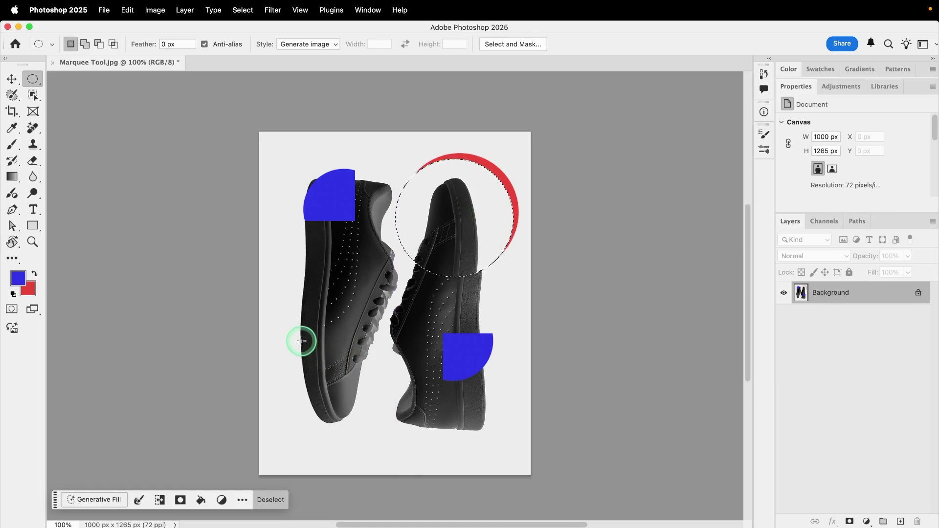
Step: Draw a new circular selection around the left shoe's toe and shift only its outline slightly to the left
click(301, 319)
drag(301, 319, 405, 459)
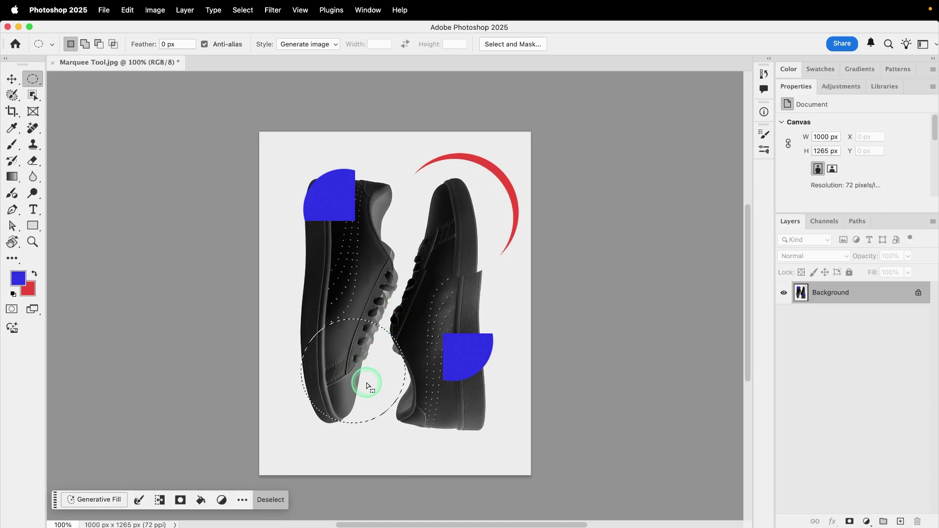
drag(368, 387, 361, 384)
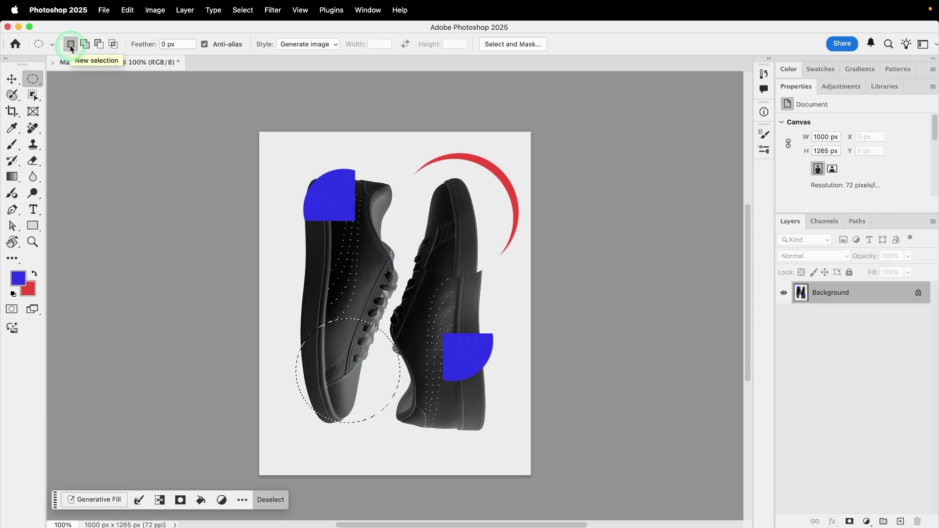
Step: Move the pixels inside the left shoe's circular selection slightly up and to the right, and deselect
drag(356, 380, 359, 375)
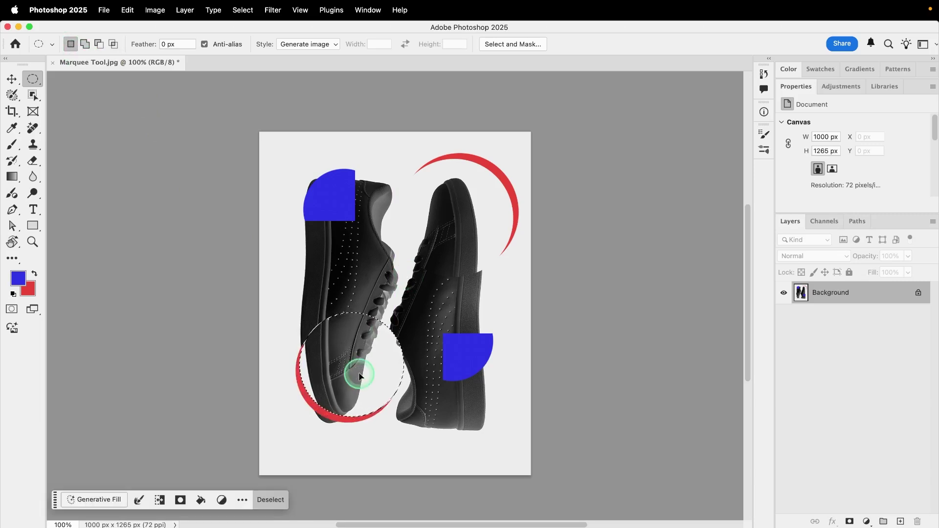
click(359, 375)
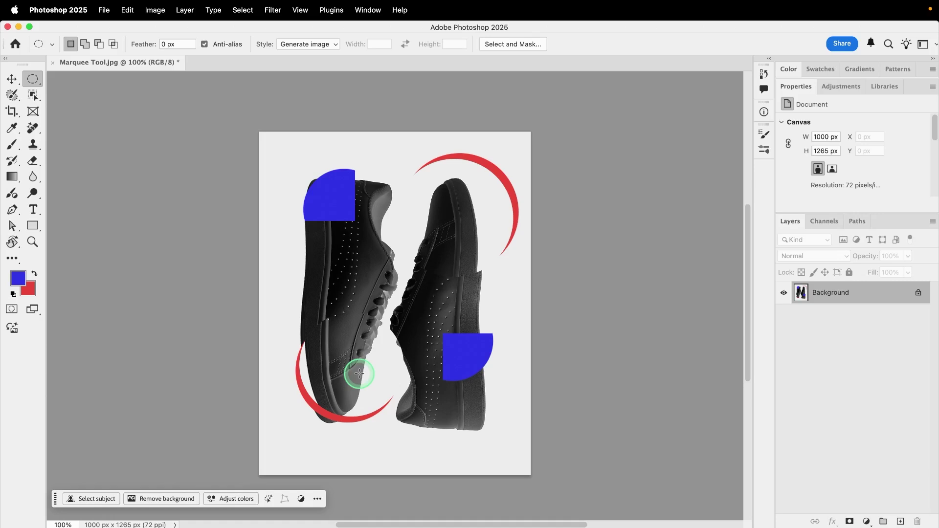
Step: Switch to Finder and open Lasso Tool.png from the Chapter 02 folder as a separate document in Photoshop
key(ctrl+Up)
click(443, 270)
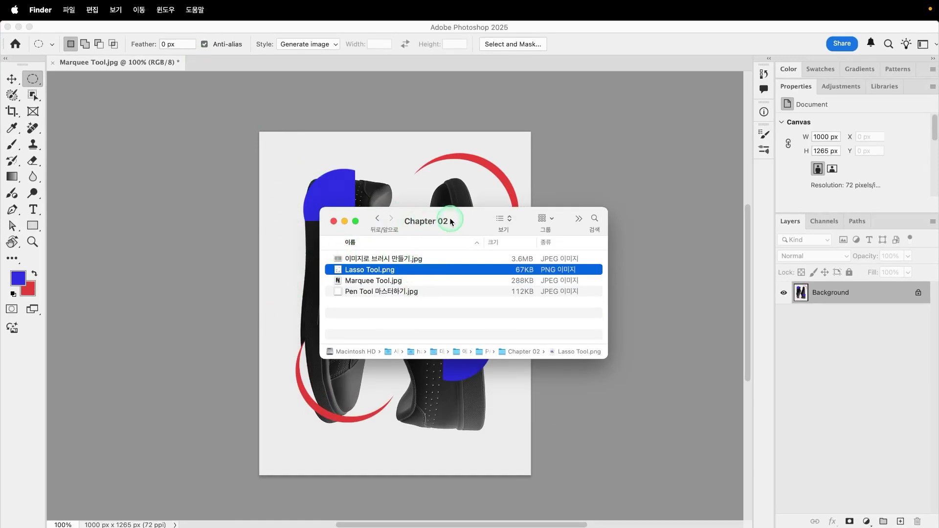
drag(442, 220, 619, 302)
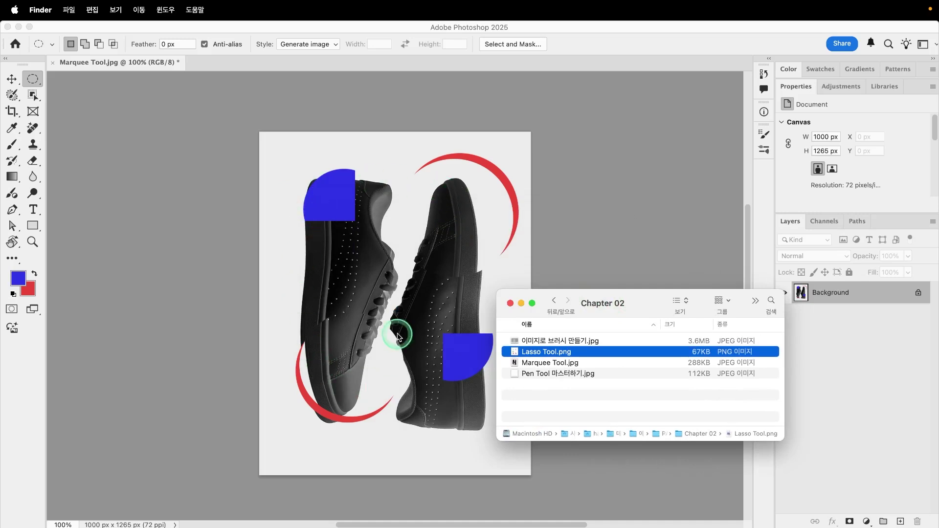
mouse_move(566, 354)
mouse_down()
mouse_move(511, 352)
mouse_move(237, 131)
mouse_move(219, 65)
mouse_move(232, 61)
mouse_up()
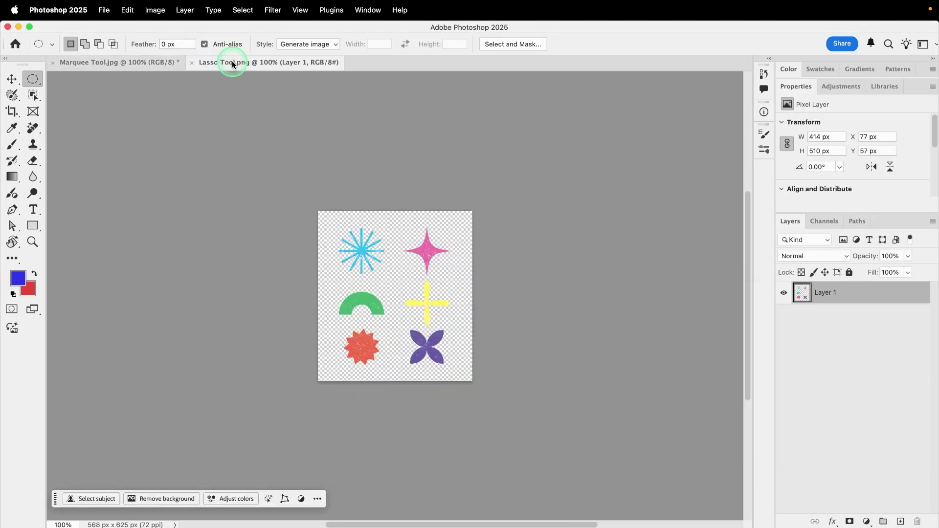
scroll(355, 283, up, 2)
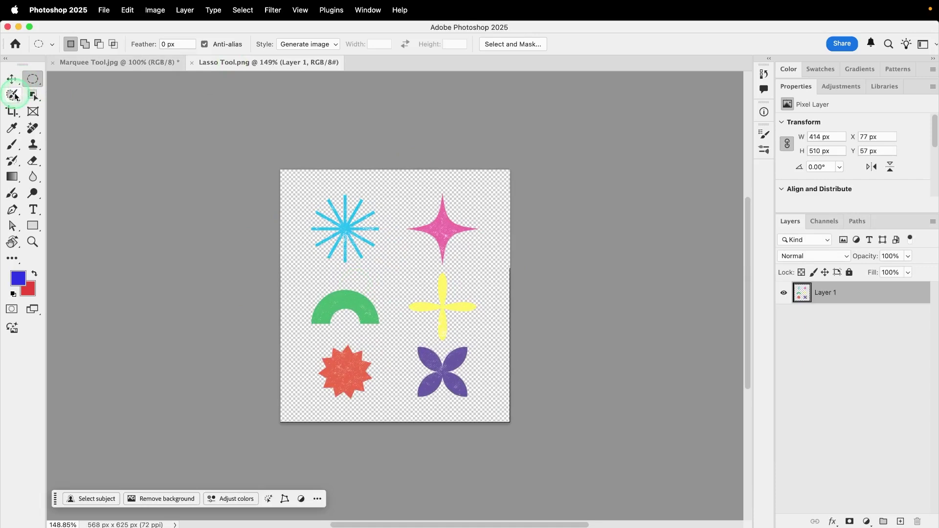
Step: Paint a selection over the blue starburst with the Selection Brush Tool at size 175, extending it up and to the right
click(15, 96)
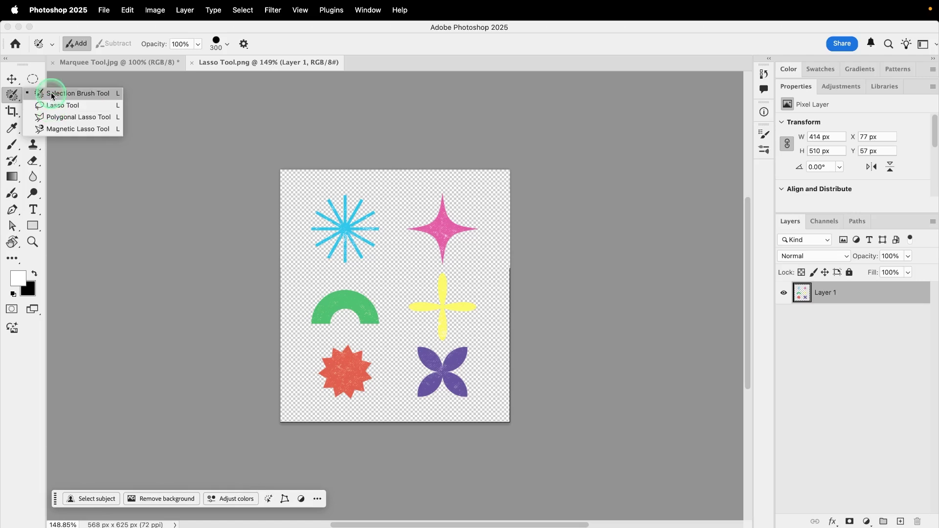
click(51, 95)
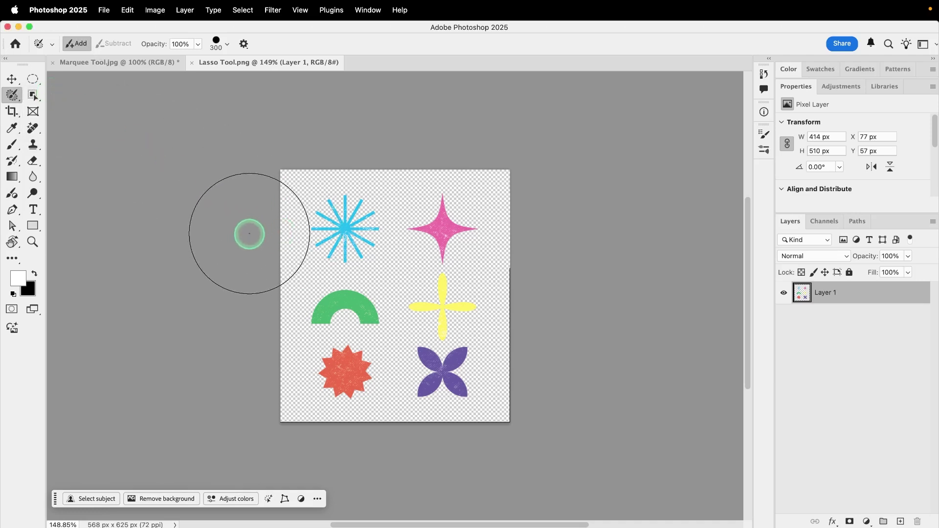
key(bracketleft)
key(bracketleft)
key(bracketleft)
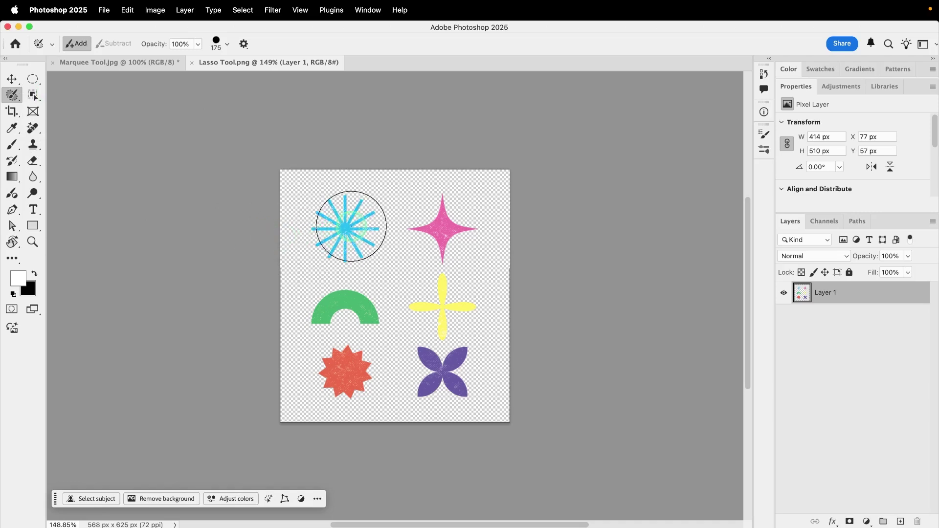
drag(351, 222, 344, 226)
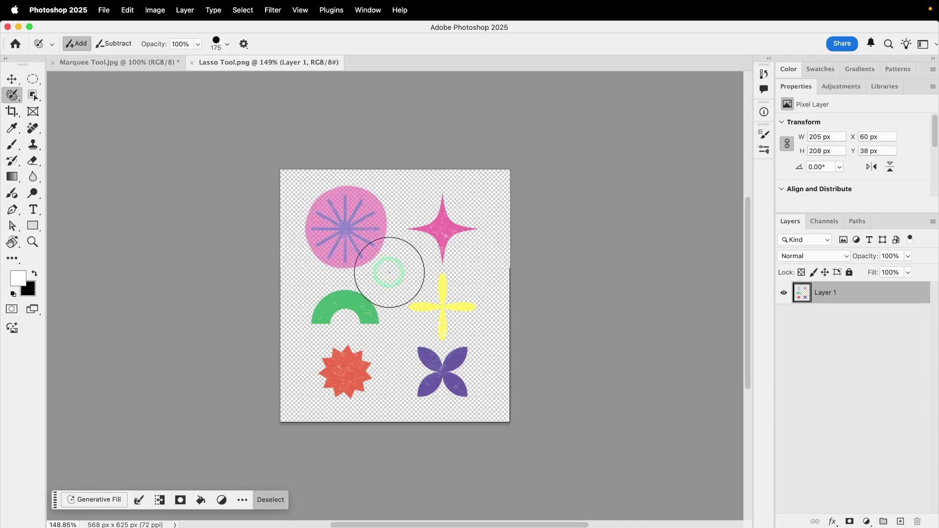
drag(357, 204, 358, 204)
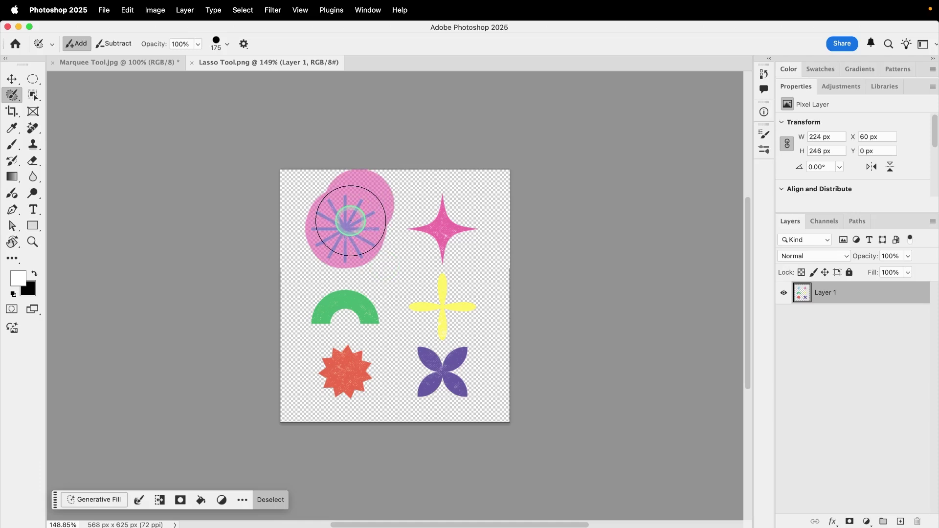
click(12, 82)
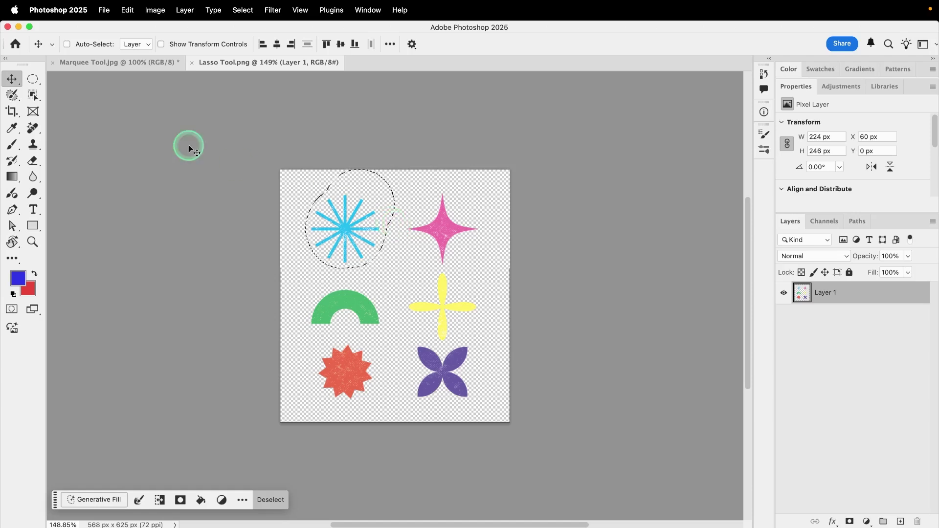
Step: Add the pink four-pointed star to the current selection with the Lasso Tool
click(13, 97)
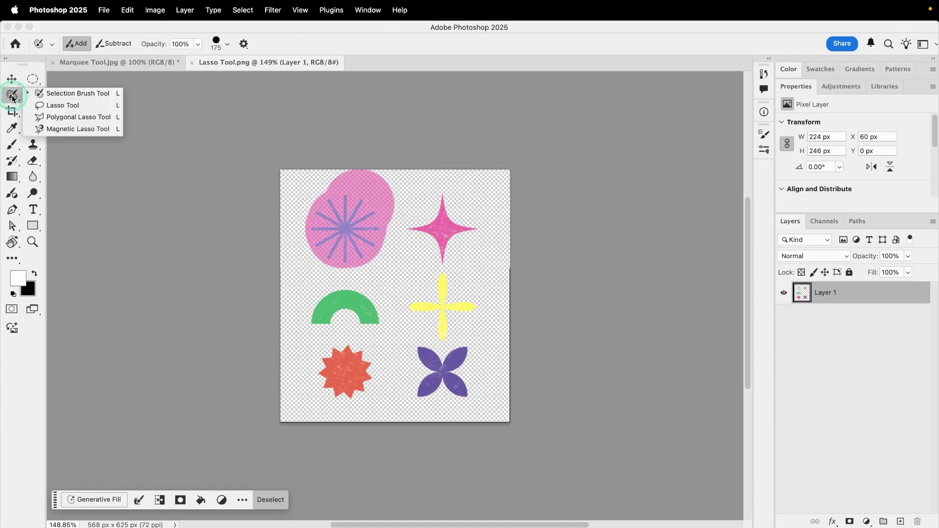
click(55, 106)
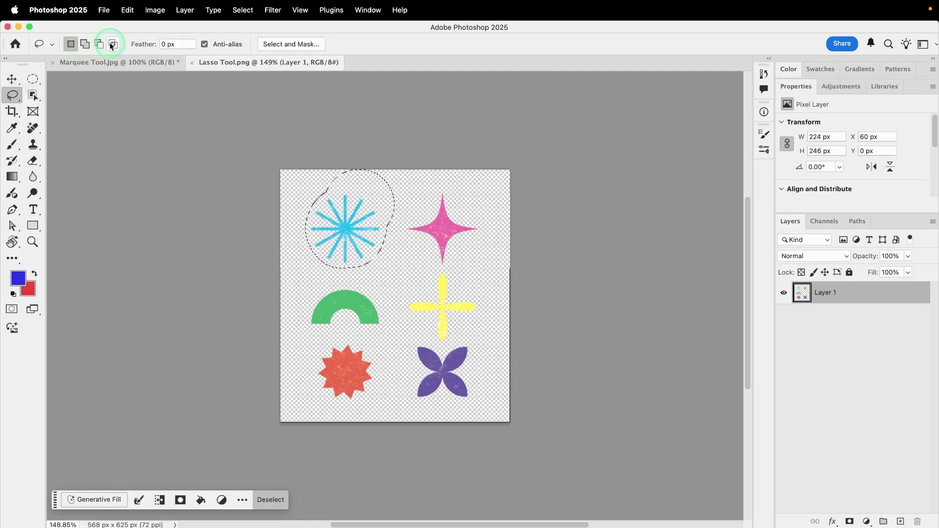
click(85, 48)
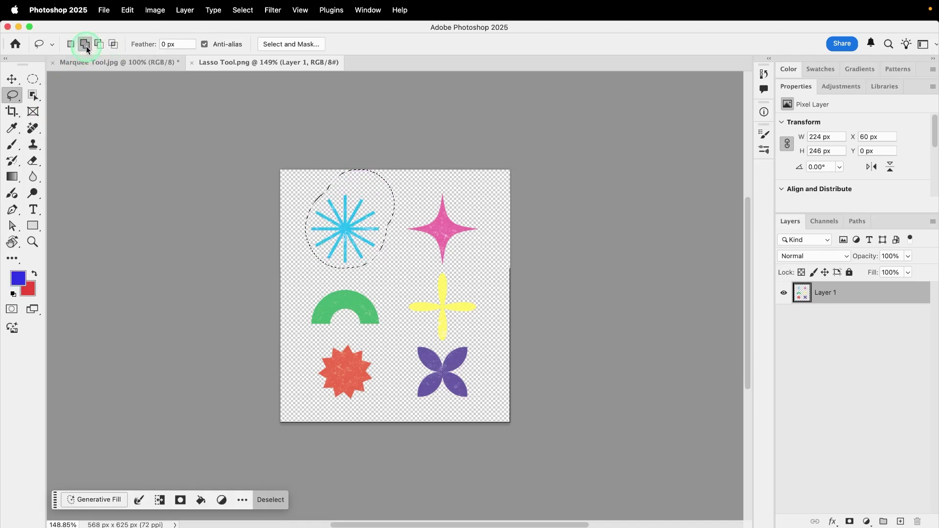
mouse_move(440, 228)
mouse_down()
mouse_move(449, 189)
mouse_move(439, 187)
mouse_move(404, 240)
mouse_move(432, 268)
mouse_move(483, 233)
mouse_move(456, 194)
mouse_up()
Step: Move the selected starburst and pink star slightly up and to the right, and deselect
drag(446, 230, 470, 221)
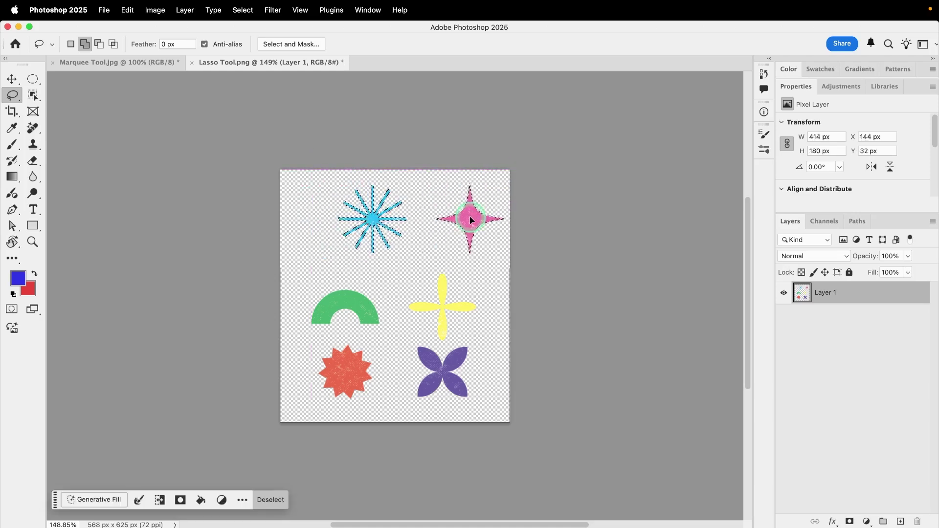
key(super+d)
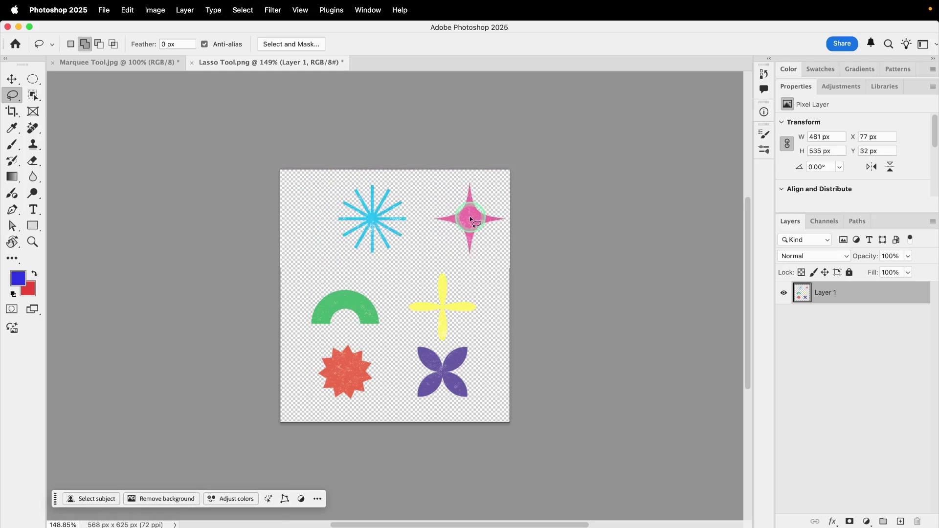
Step: Outline the green arch with the Polygonal Lasso Tool and move its pixels slightly up
right_click(13, 94)
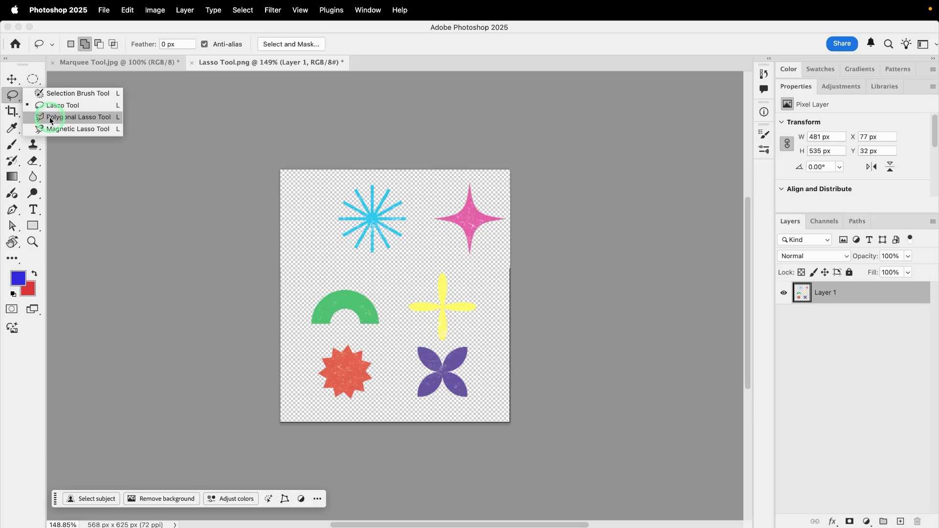
click(51, 118)
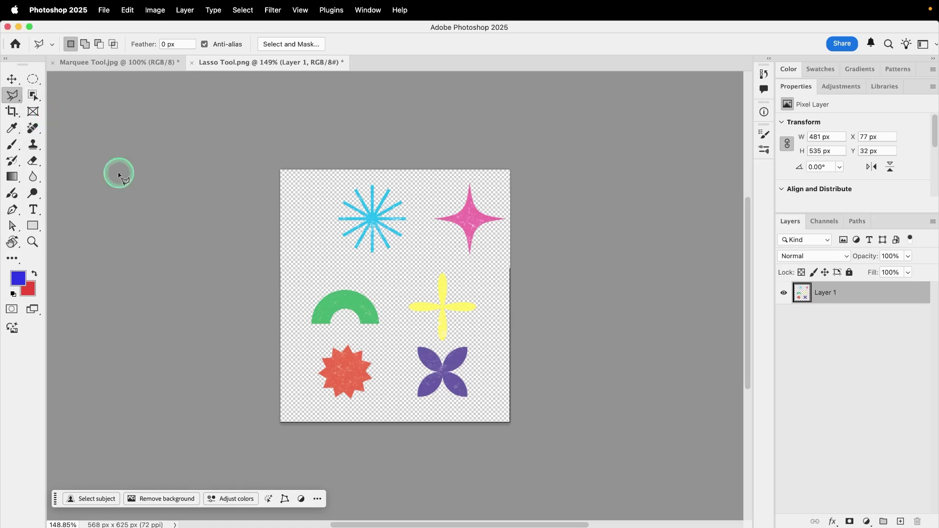
key(super+equal)
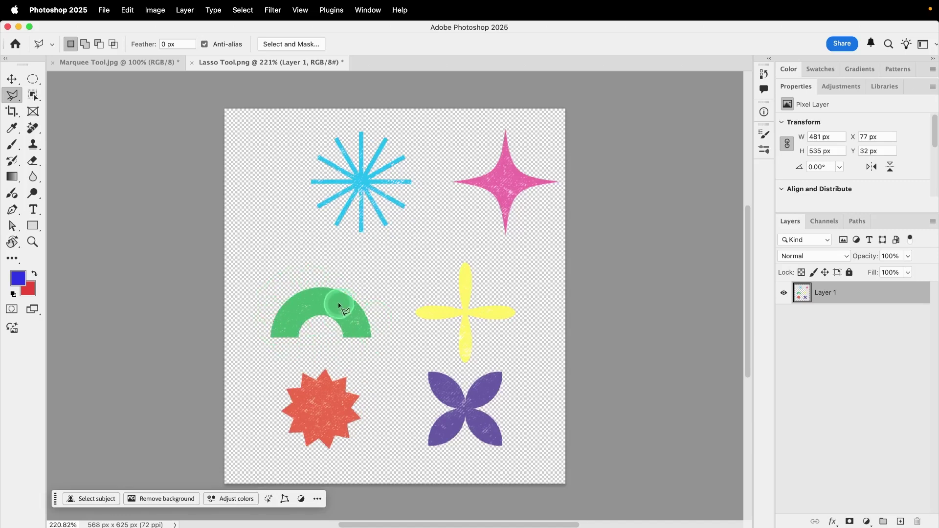
click(282, 283)
click(236, 328)
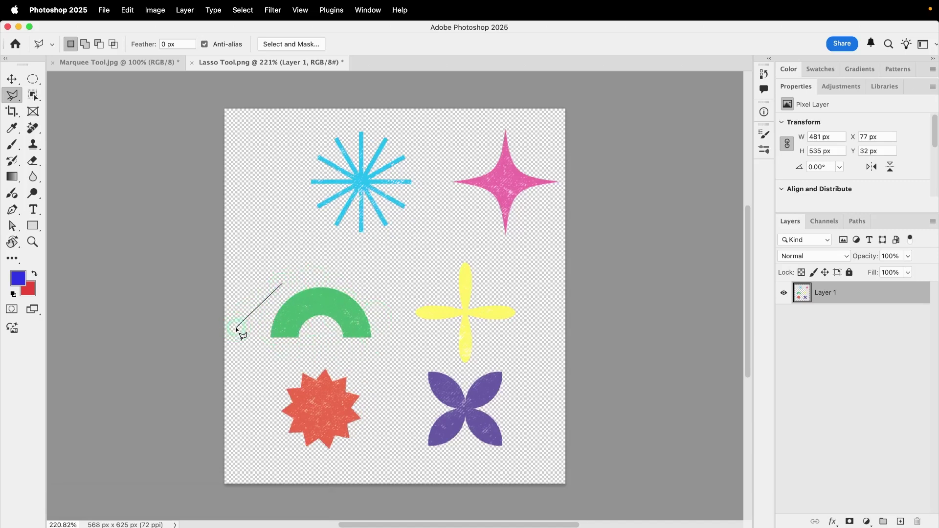
click(258, 357)
click(390, 309)
click(338, 271)
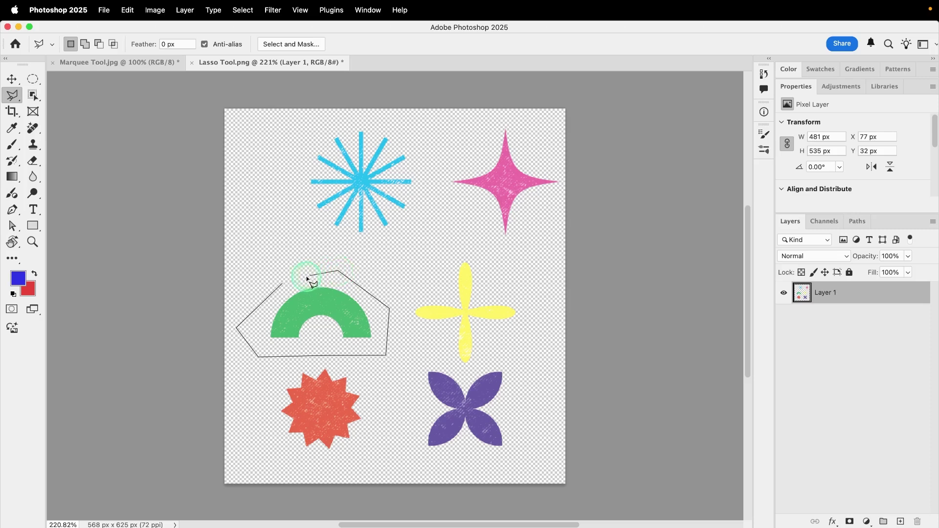
click(282, 284)
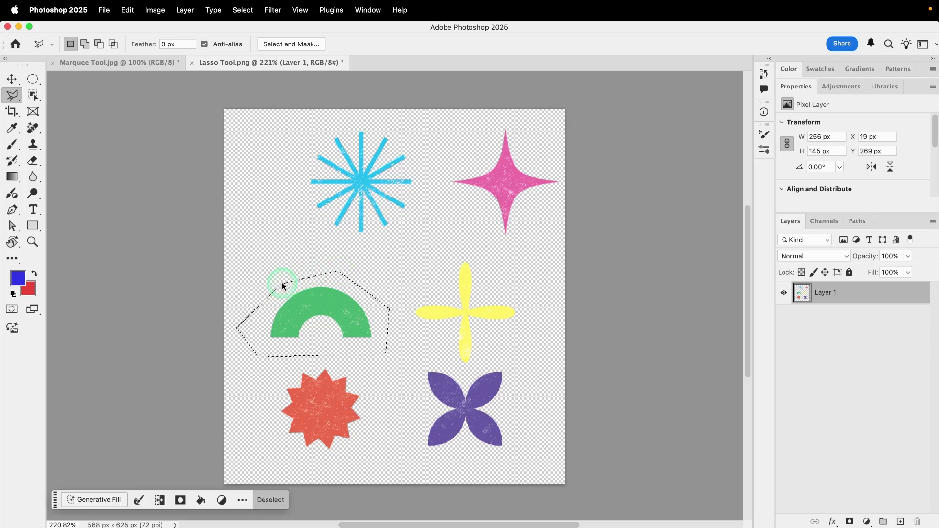
drag(328, 304, 332, 281)
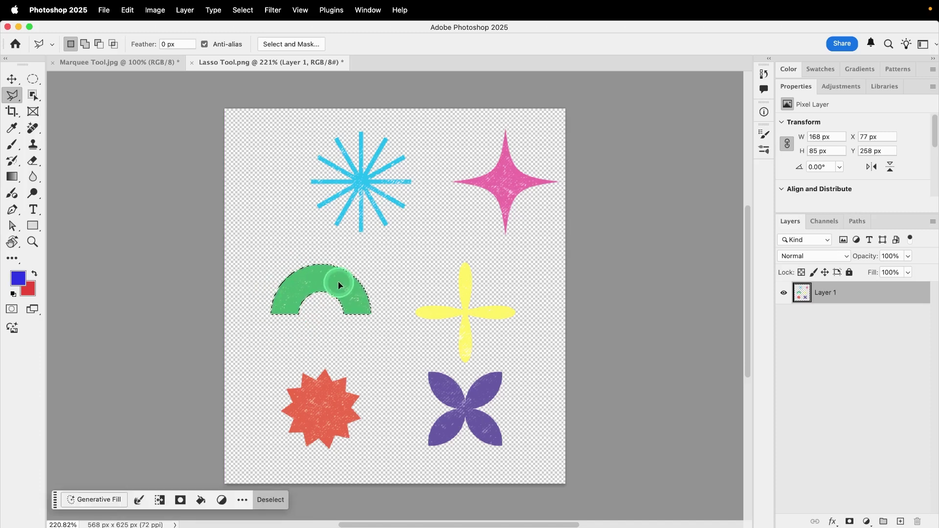
Step: Recolor the selected arch with Hue/Saturation by setting the hue to -133, and deselect
key(super+u)
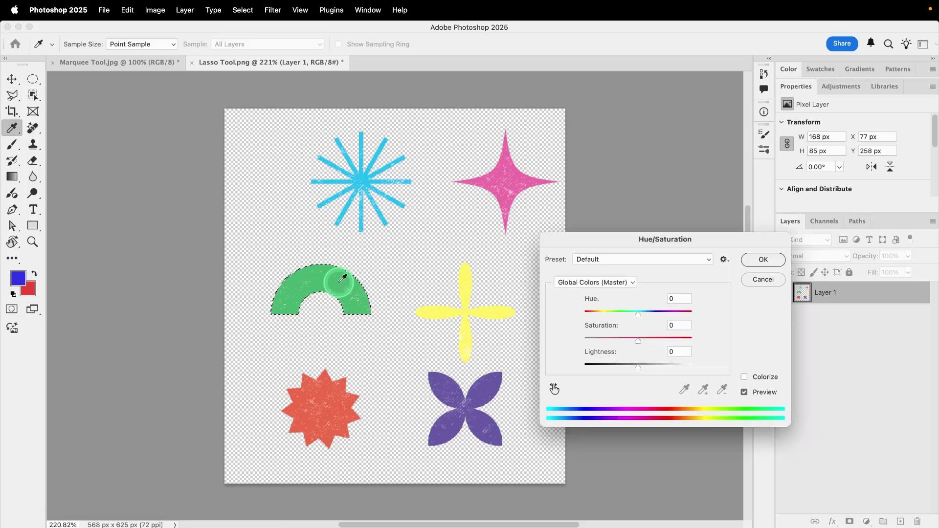
drag(718, 239, 718, 229)
drag(637, 302, 595, 293)
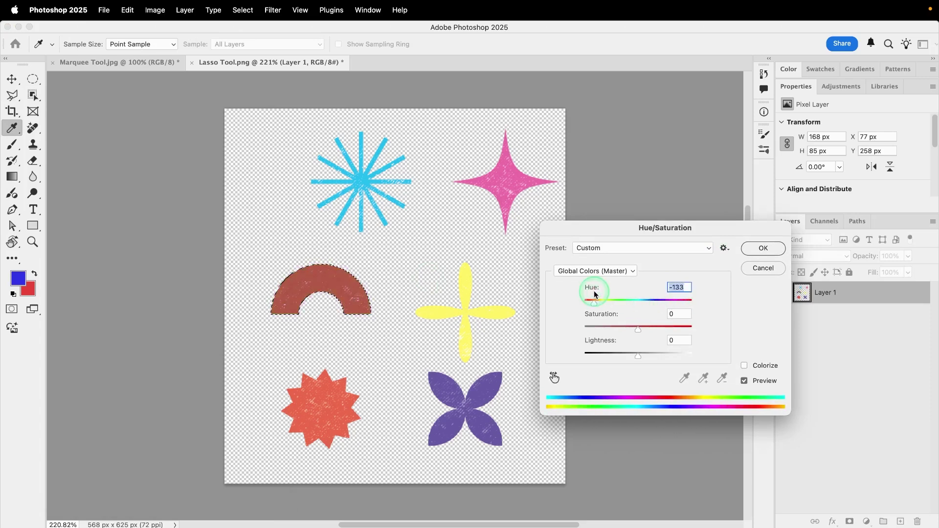
key(Return)
key(ctrl+d)
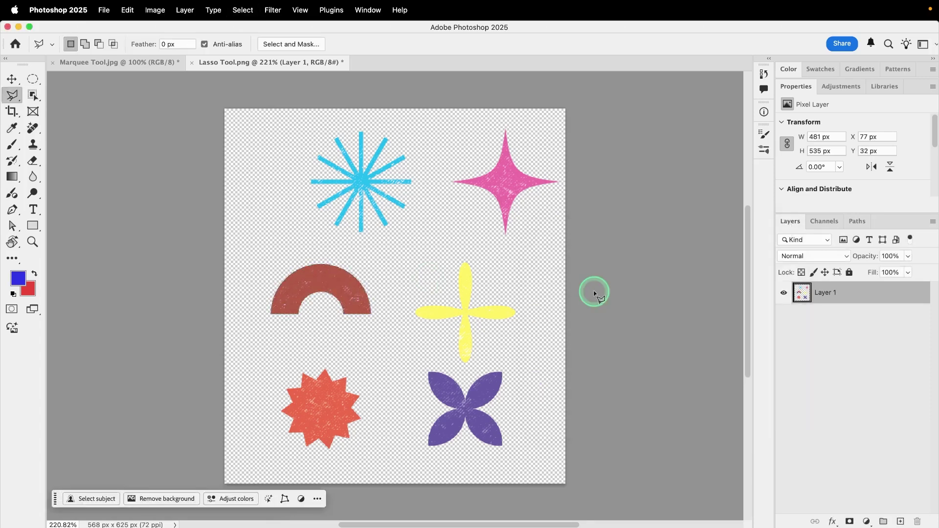